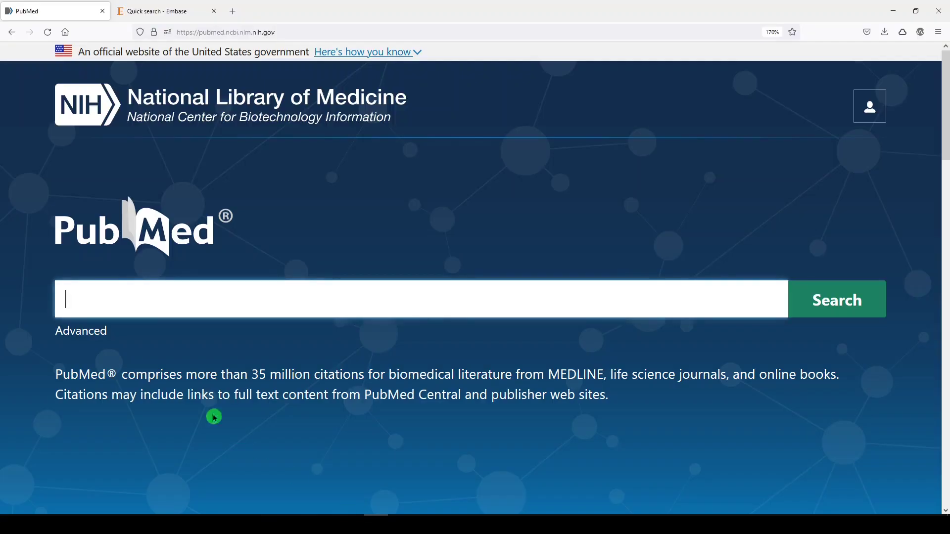
# Step: Scroll down the PubMed home page to the Explore resource links
pyautogui.scroll(-5, 188, 285)
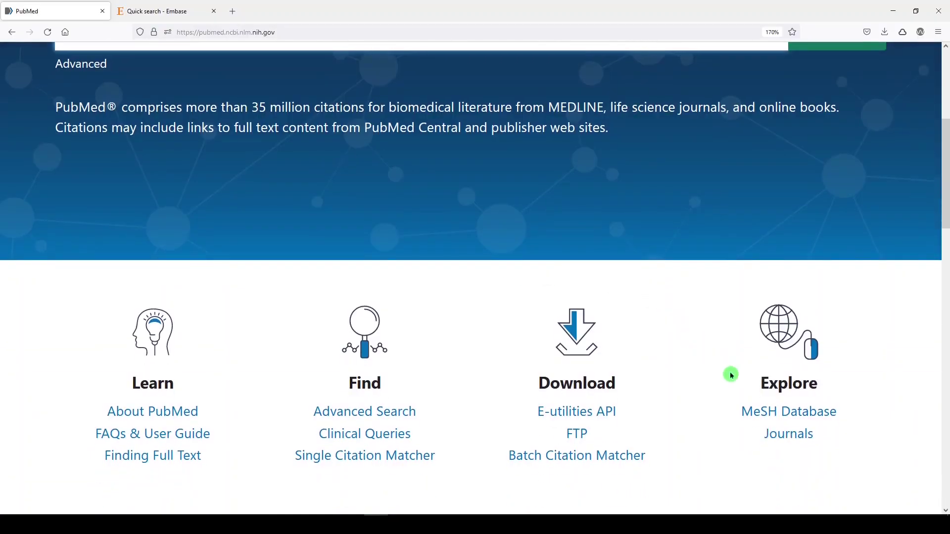
# Step: Search the MeSH Database for 'pressure inj' and review the Pressure Ulcer record's entry terms
pyautogui.click(768, 408)
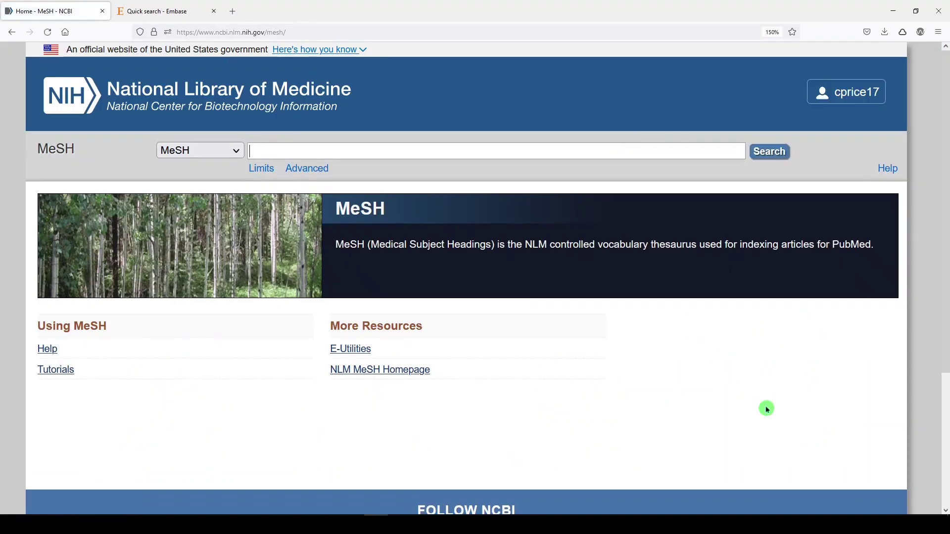
pyautogui.write('pressure injury')
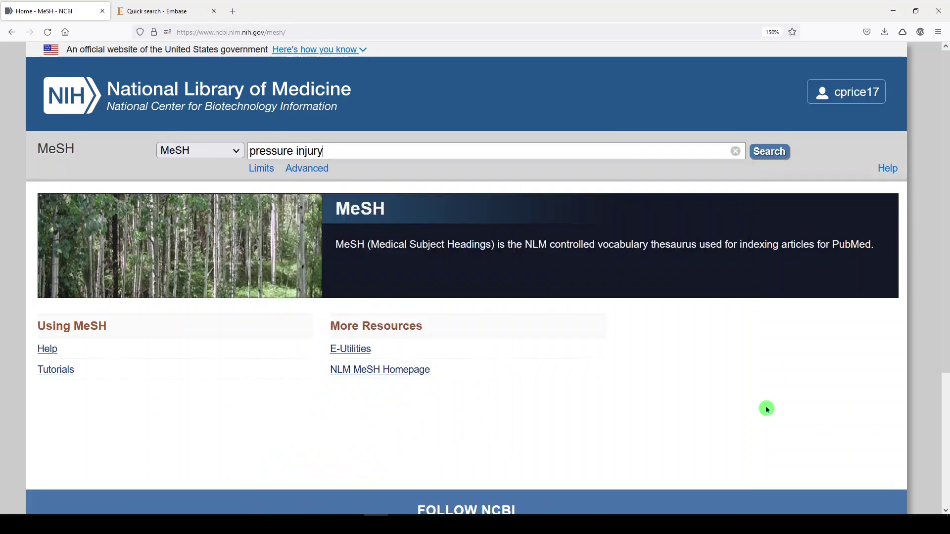
pyautogui.press('Return')
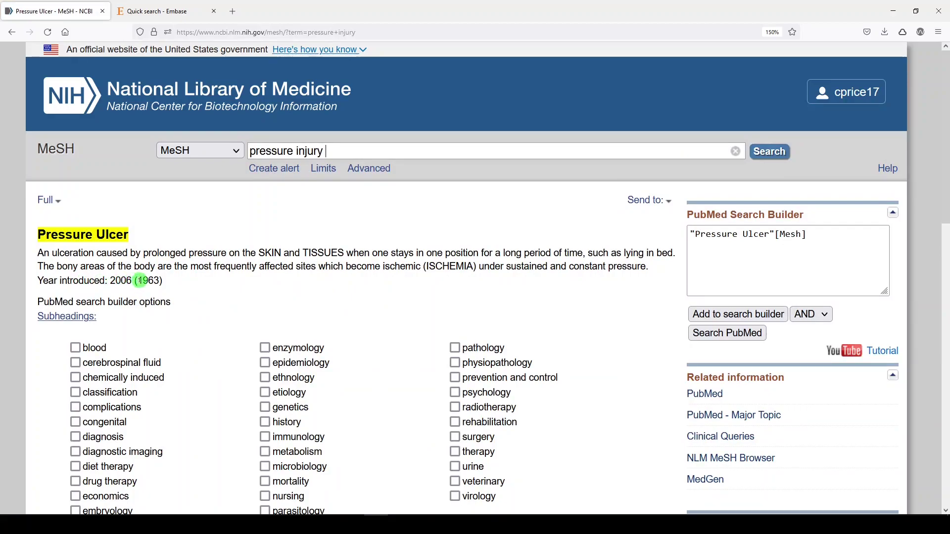
pyautogui.scroll(-5, 156, 280)
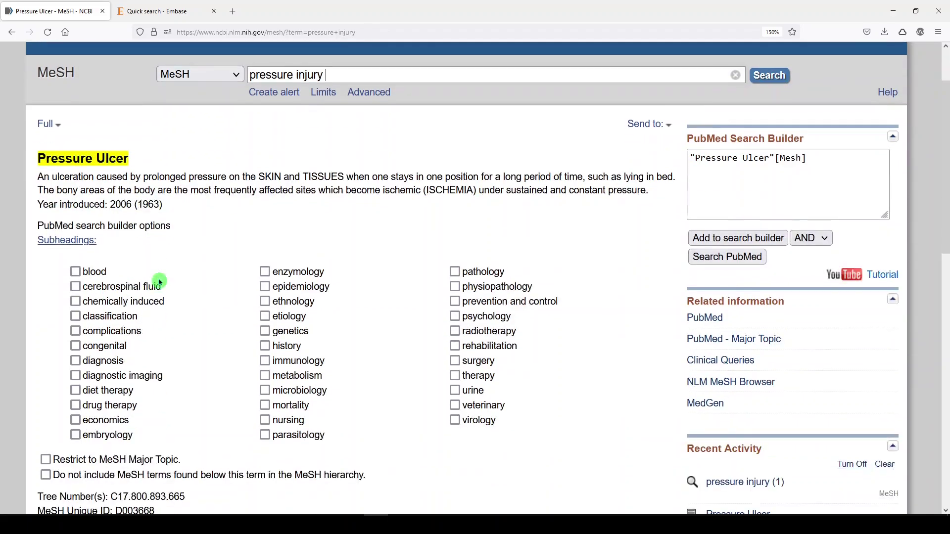
pyautogui.scroll(-2, 173, 280)
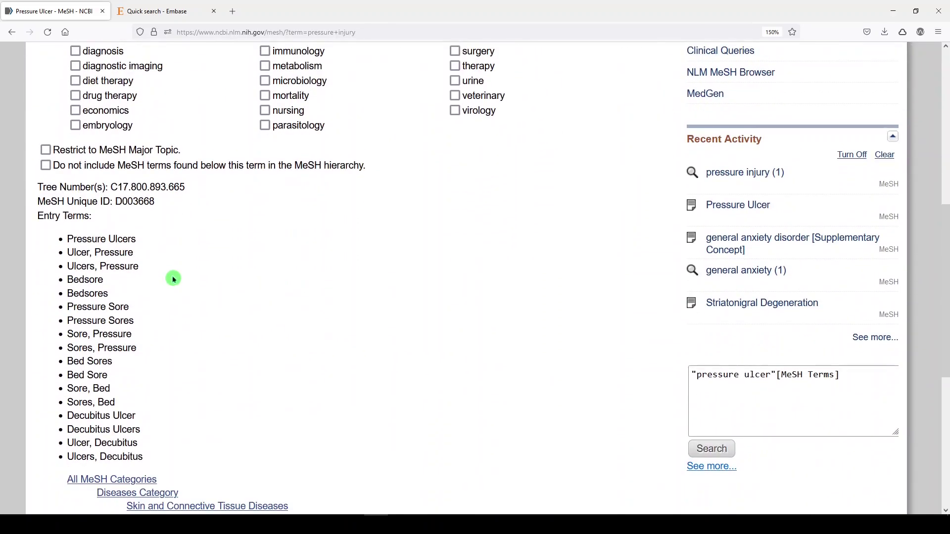
pyautogui.scroll(-1, 128, 268)
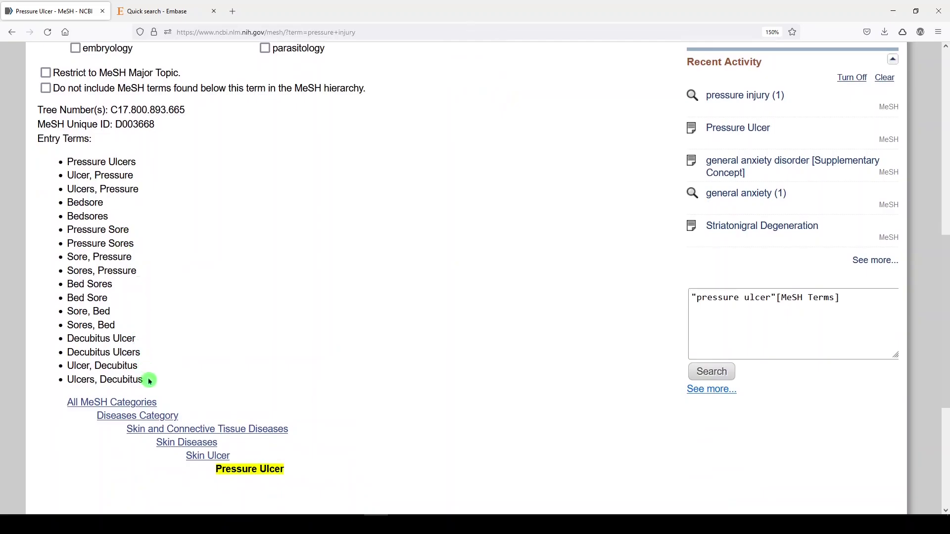
pyautogui.scroll(-2, 217, 400)
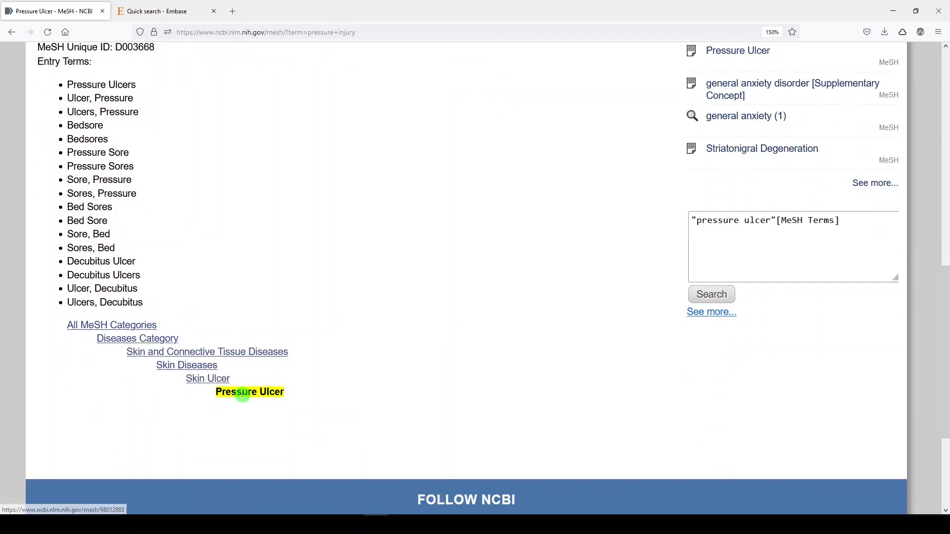
pyautogui.scroll(6, 243, 364)
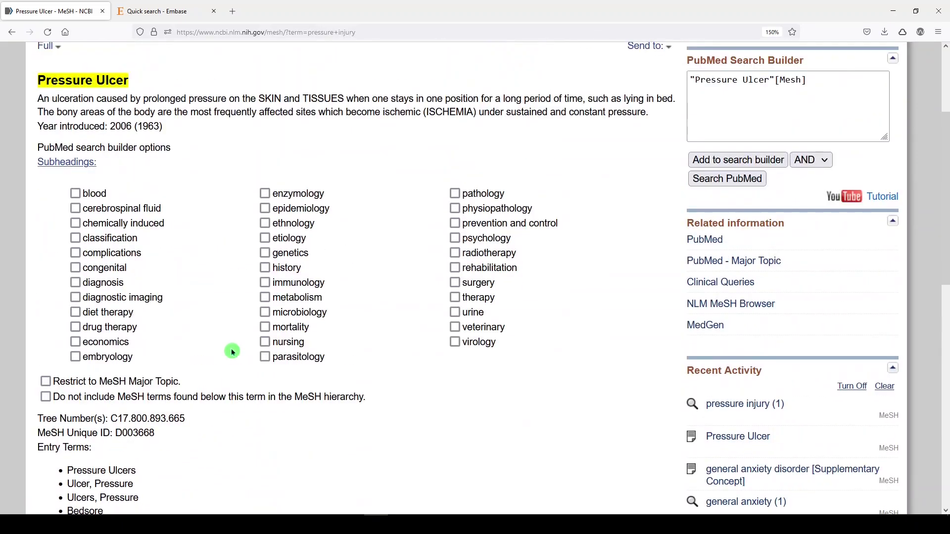
pyautogui.scroll(2, 494, 354)
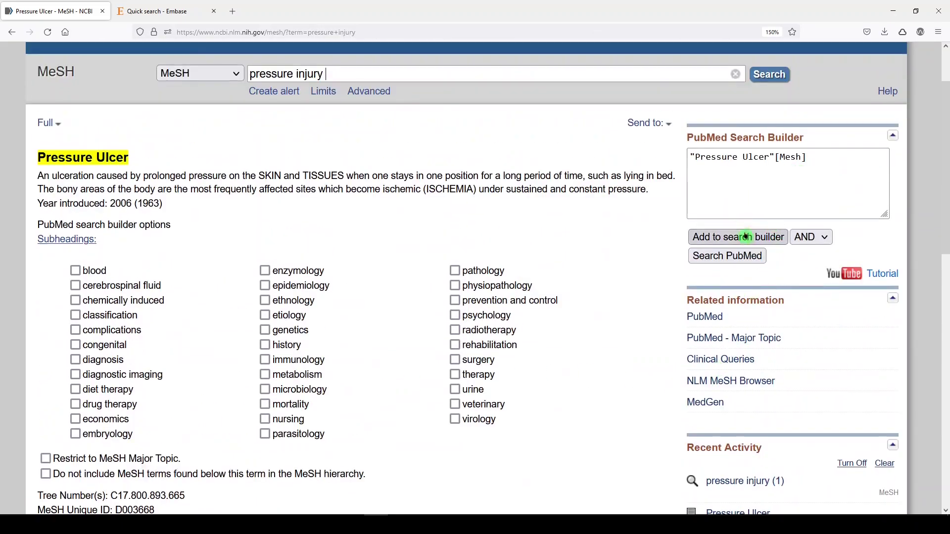
# Step: Copy the "Pressure Ulcer"[Mesh] search string into the blank Word document
pyautogui.moveTo(822, 157); pyautogui.dragTo(678, 157)
pyautogui.hotkey('ctrl', 'c')
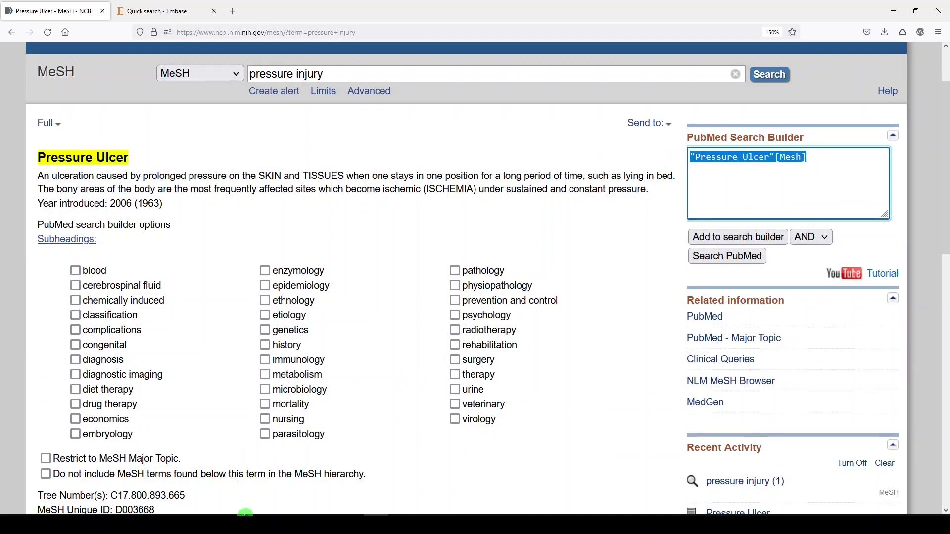
pyautogui.click(252, 513)
pyautogui.hotkey('ctrl', 'v')
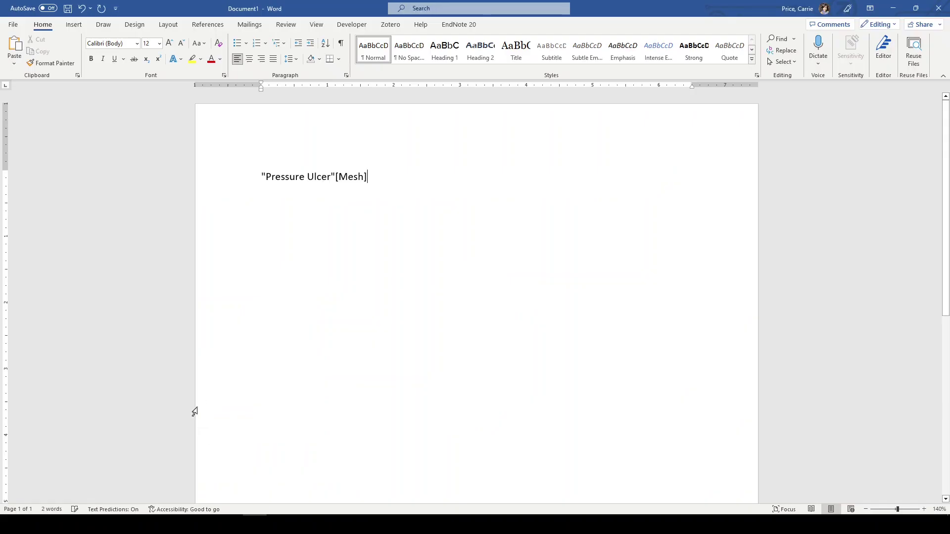
# Step: Paste the 17 MeSH entry terms below it as plain text with Keep Text Only
pyautogui.hotkey('alt', 'Tab')
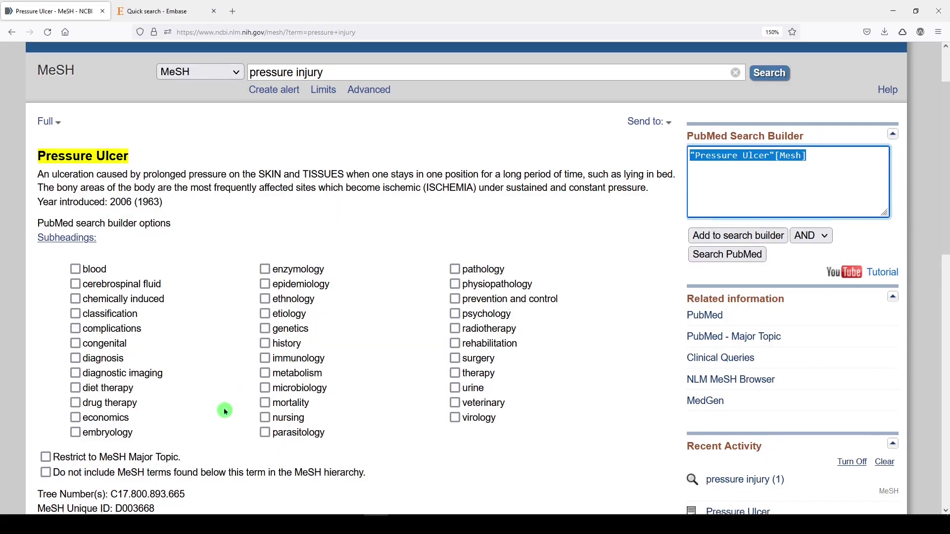
pyautogui.scroll(-7, 225, 411)
pyautogui.moveTo(151, 379); pyautogui.dragTo(54, 170)
pyautogui.hotkey('ctrl', 'c')
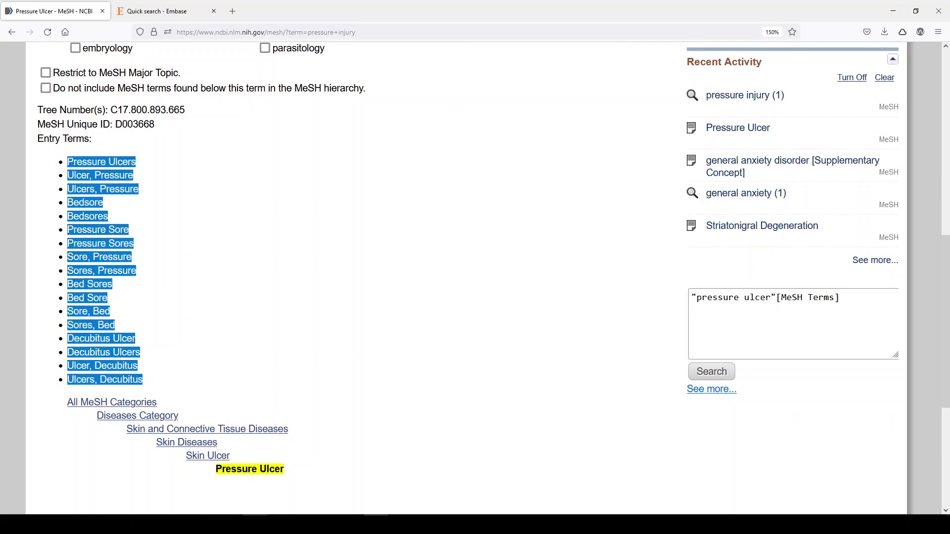
pyautogui.hotkey('alt', 'Tab')
pyautogui.hotkey('ctrl', 'v')
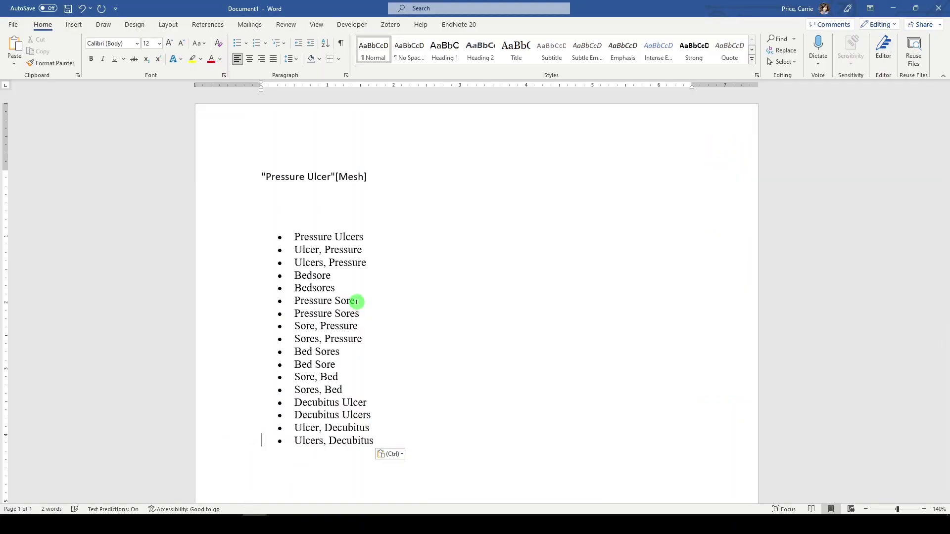
pyautogui.click(401, 460)
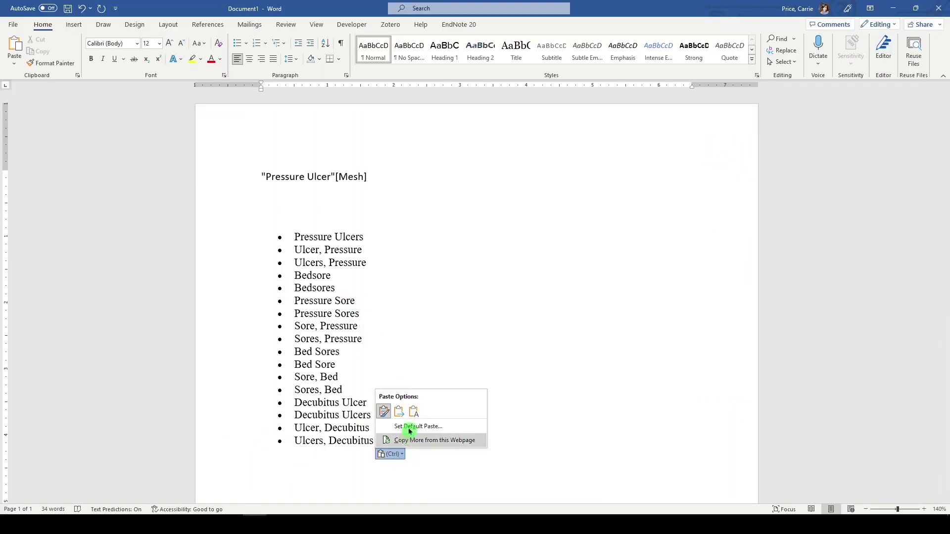
pyautogui.click(412, 410)
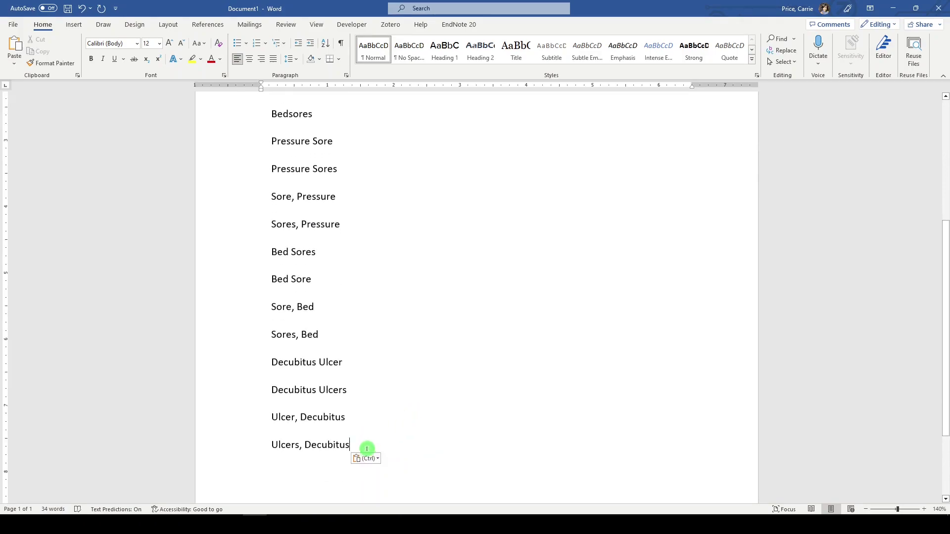
pyautogui.moveTo(365, 450); pyautogui.dragTo(216, 212)
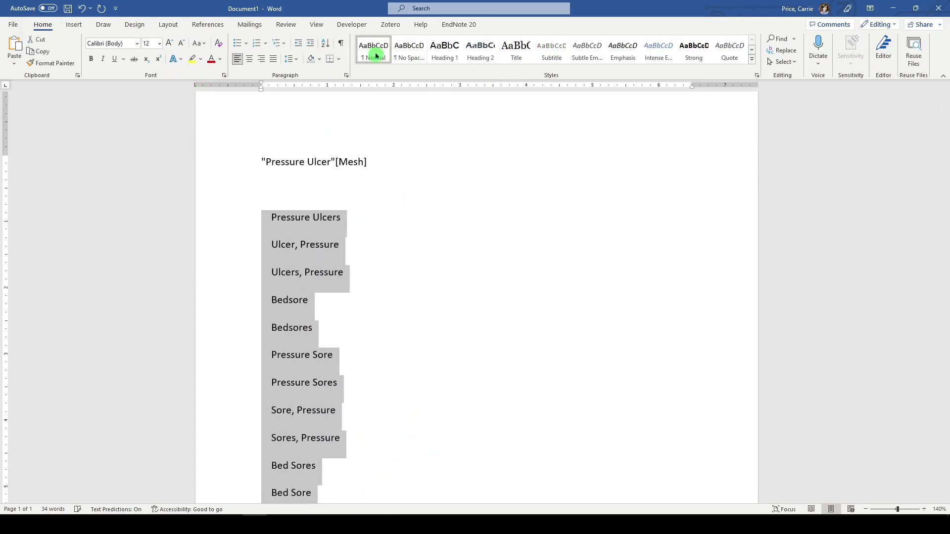
# Step: Sort the entry terms alphabetically and convert them to lowercase
pyautogui.click(324, 44)
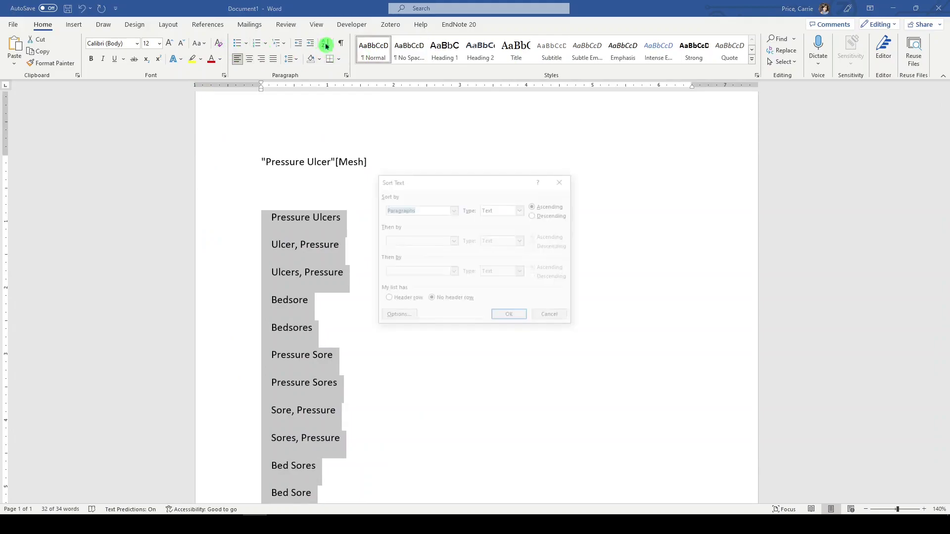
pyautogui.click(507, 315)
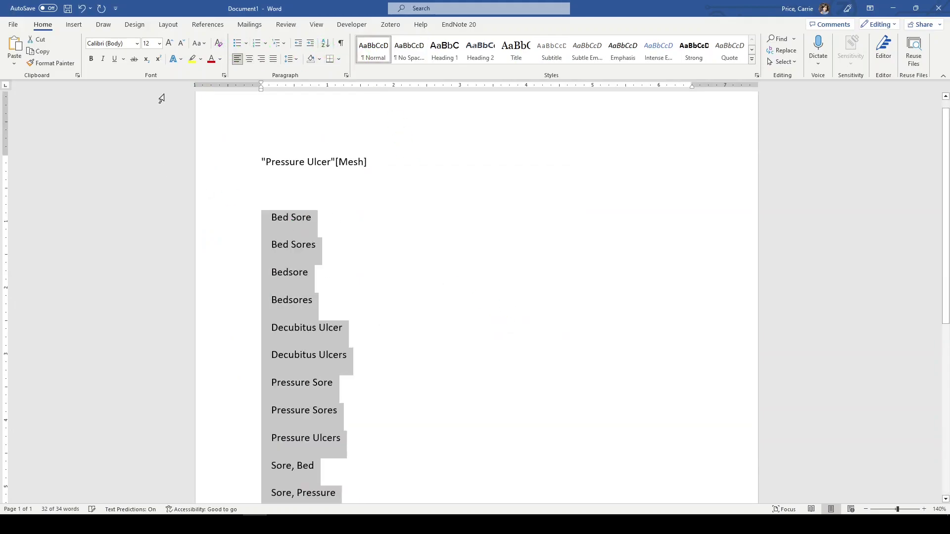
pyautogui.click(197, 43)
pyautogui.click(208, 71)
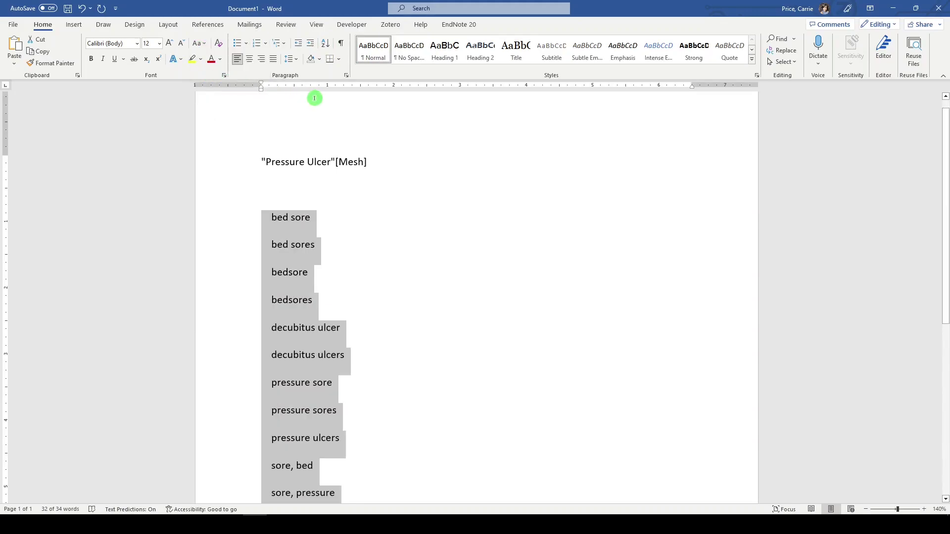
# Step: Use Replace All on the selection to strip the leading indent from all 17 terms
pyautogui.click(779, 51)
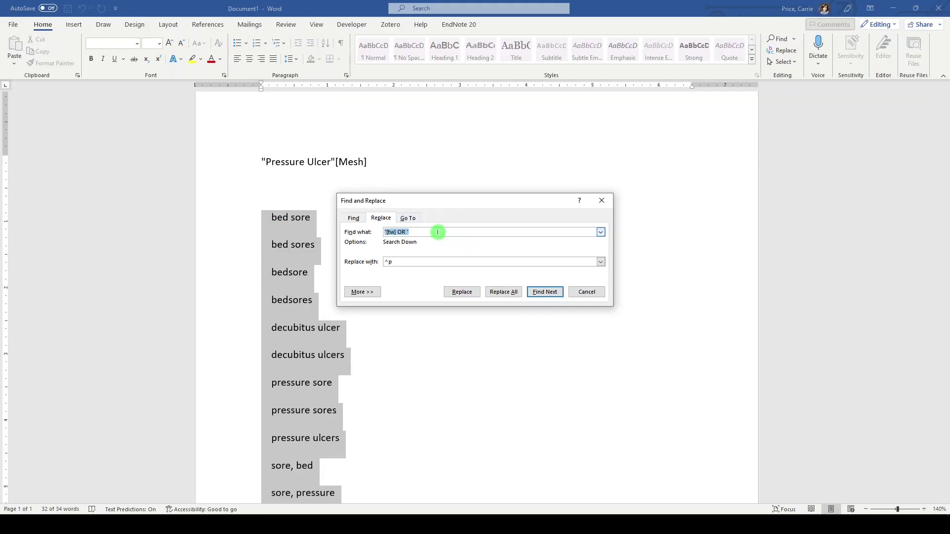
pyautogui.press('BackSpace')
pyautogui.click(500, 292)
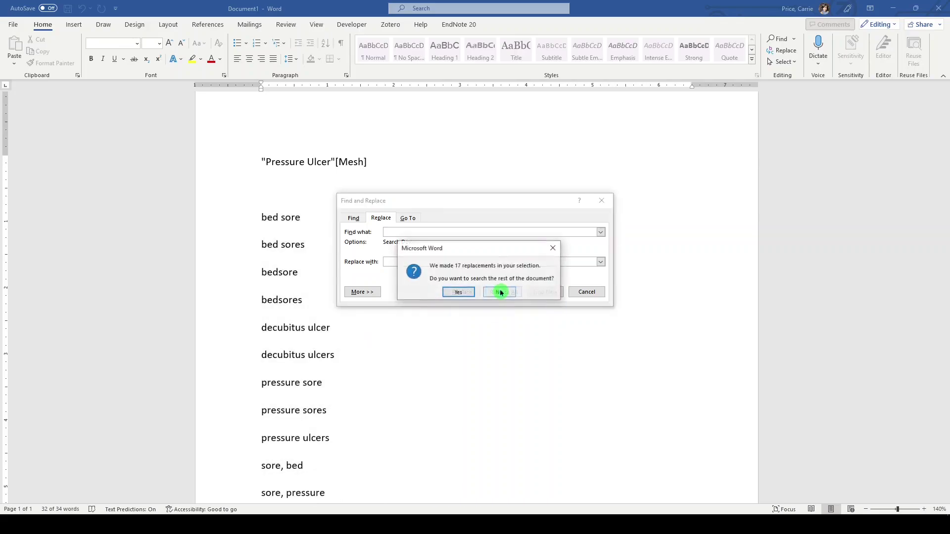
pyautogui.click(501, 292)
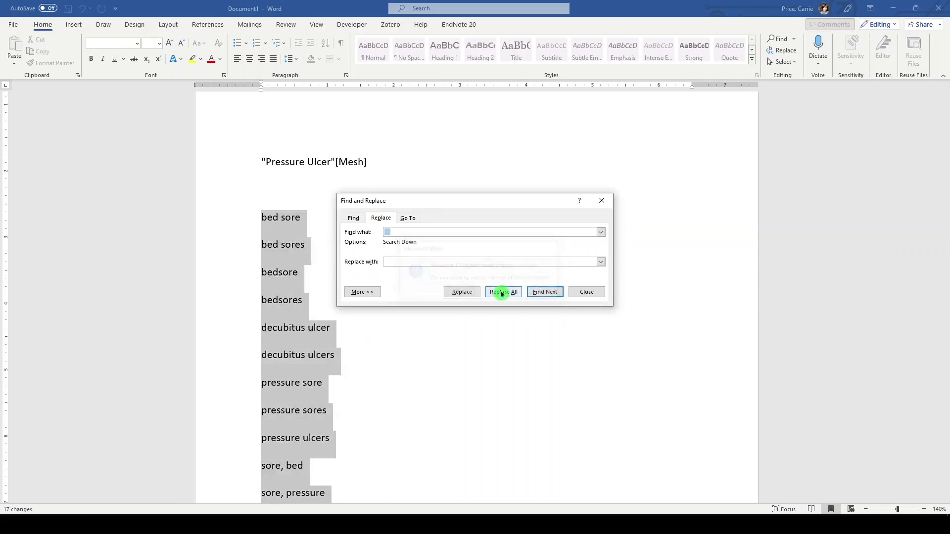
pyautogui.click(603, 200)
pyautogui.scroll(3, 544, 341)
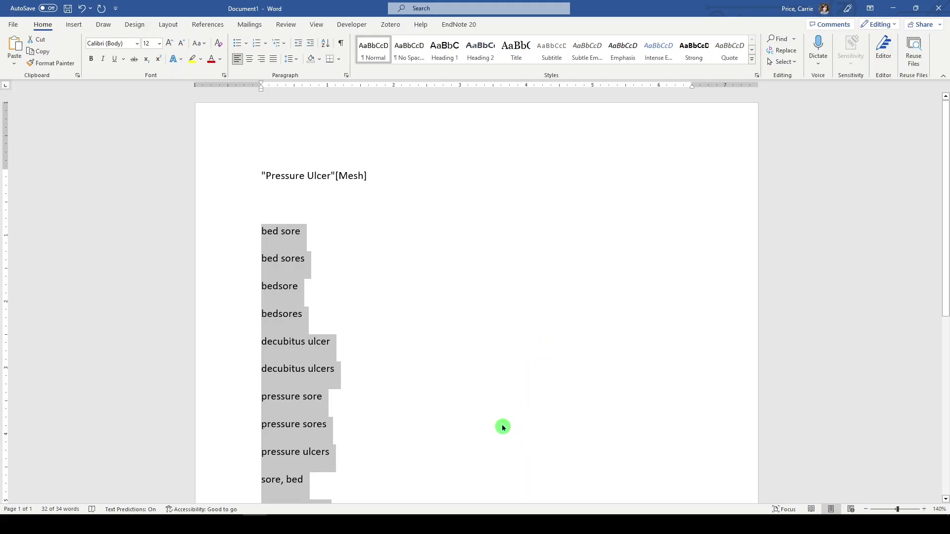
# Step: Search Embase's Emtree for 'pressure ulcer' and open the preferred term decubitus
pyautogui.hotkey('alt', 'Tab')
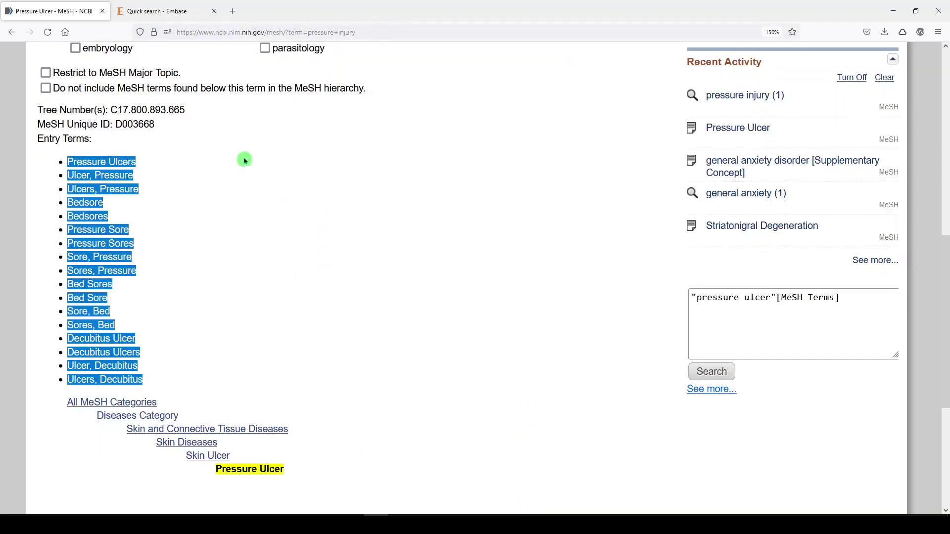
pyautogui.click(142, 11)
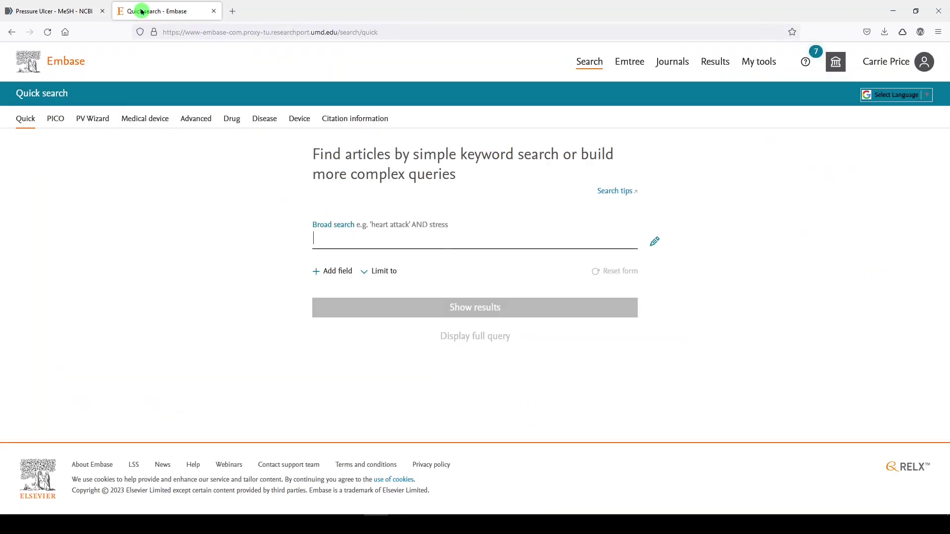
pyautogui.click(627, 65)
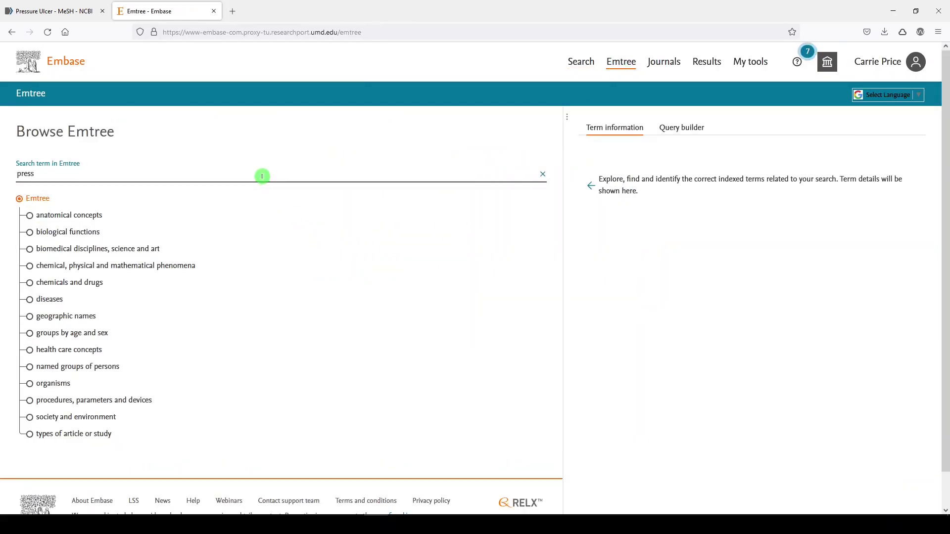
pyautogui.write('er')
pyautogui.press('Return')
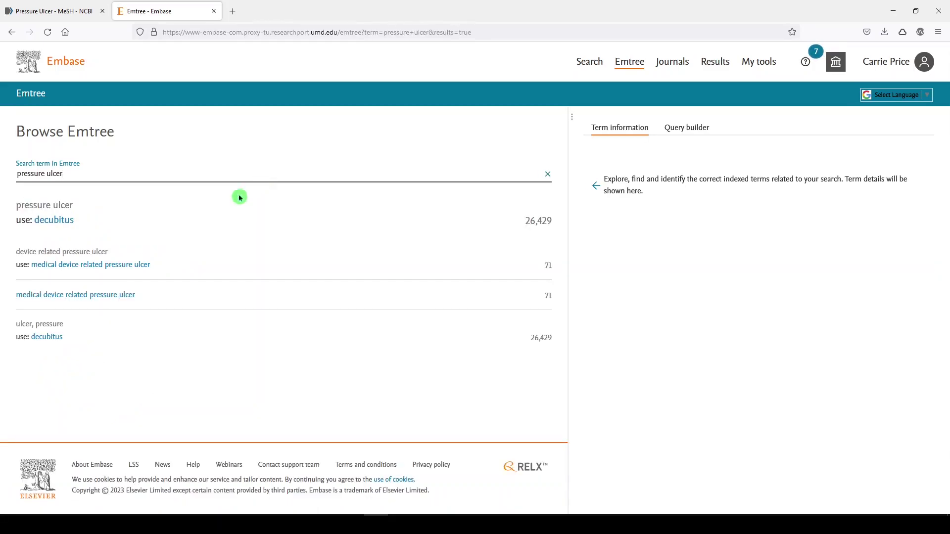
pyautogui.click(67, 223)
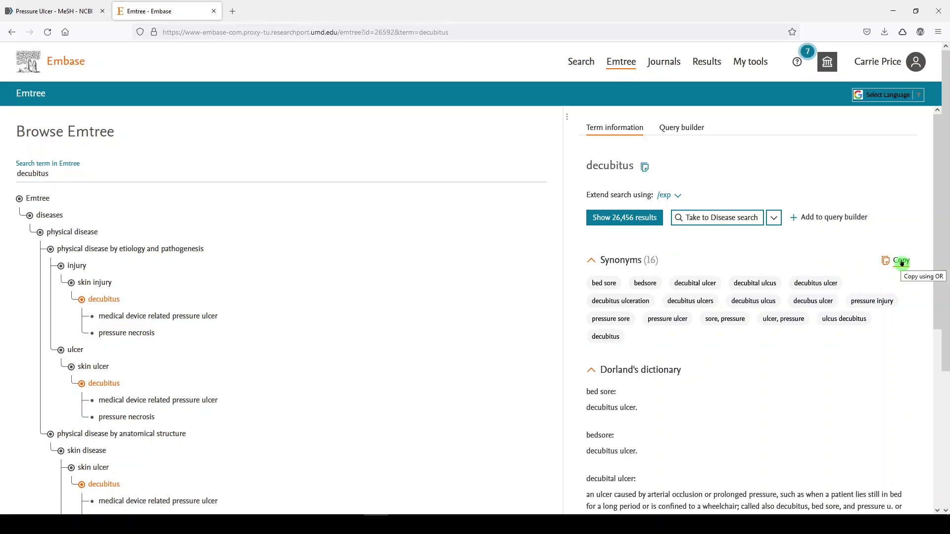
# Step: Review the decubitus term page and copy its 16 synonyms joined with OR
pyautogui.scroll(-5, 855, 320)
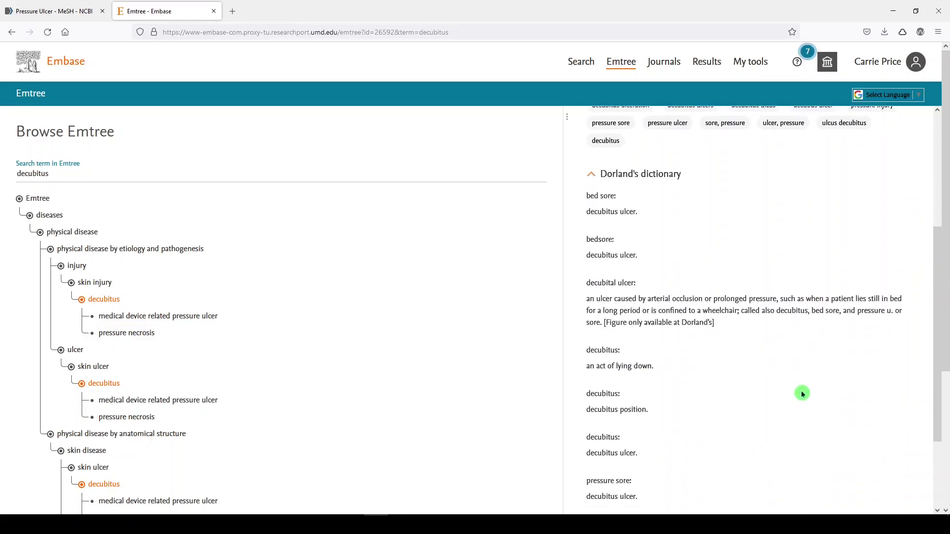
pyautogui.scroll(-3, 802, 394)
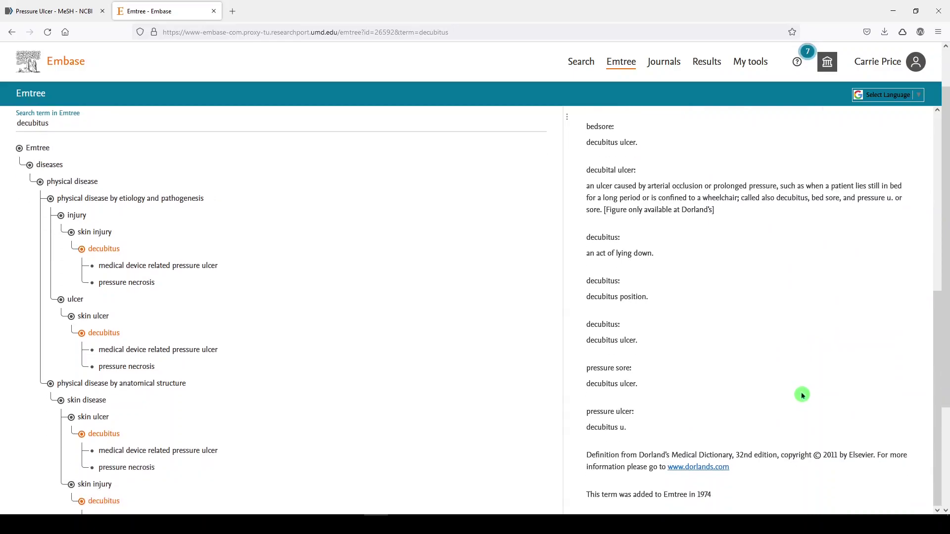
pyautogui.scroll(2, 802, 396)
pyautogui.scroll(6, 803, 397)
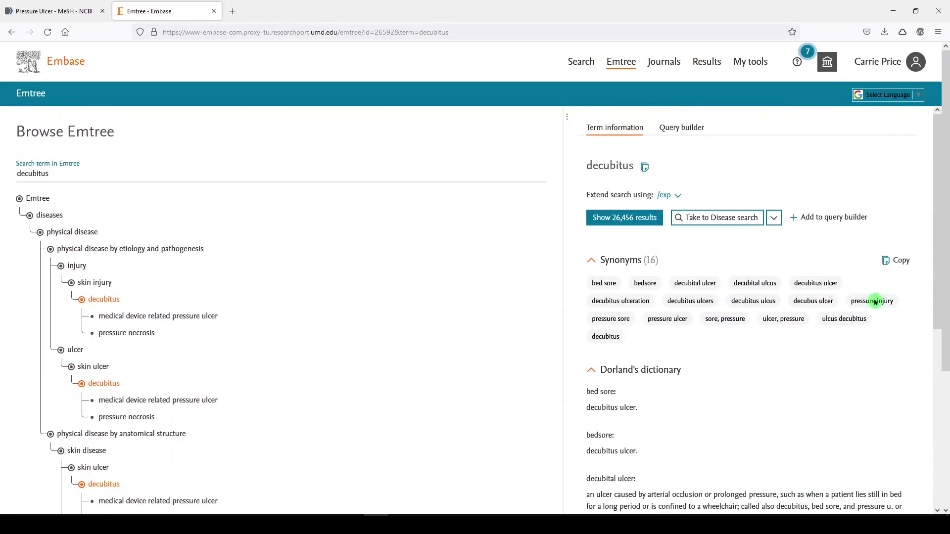
pyautogui.click(898, 260)
# Step: Paste the Embase synonyms on a new line below the MeSH term list
pyautogui.click(273, 517)
pyautogui.scroll(-2, 341, 452)
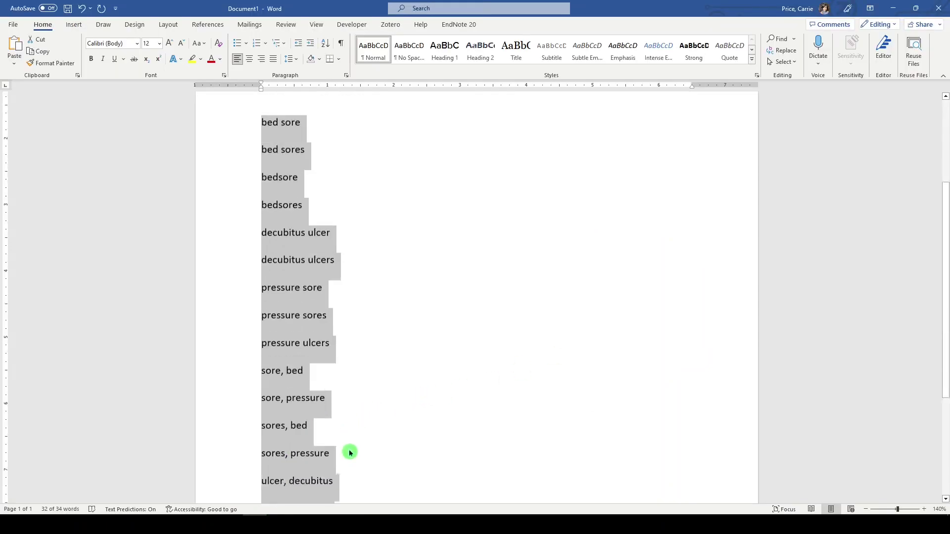
pyautogui.scroll(-4, 350, 453)
pyautogui.click(366, 365)
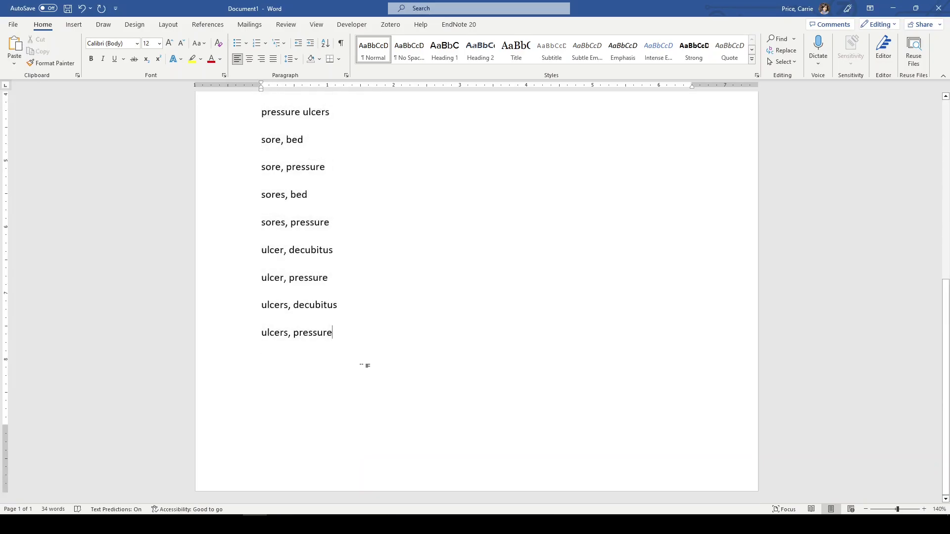
pyautogui.press('Return')
pyautogui.hotkey('ctrl', 'v')
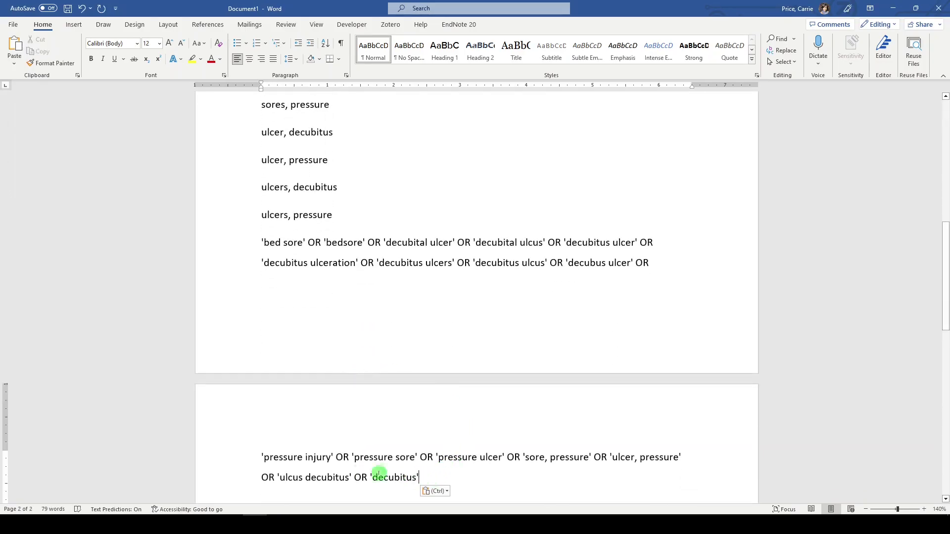
# Step: Replace the 15 ' OR ' separators with paragraph breaks so each synonym gets its own line
pyautogui.moveTo(379, 474); pyautogui.dragTo(163, 237)
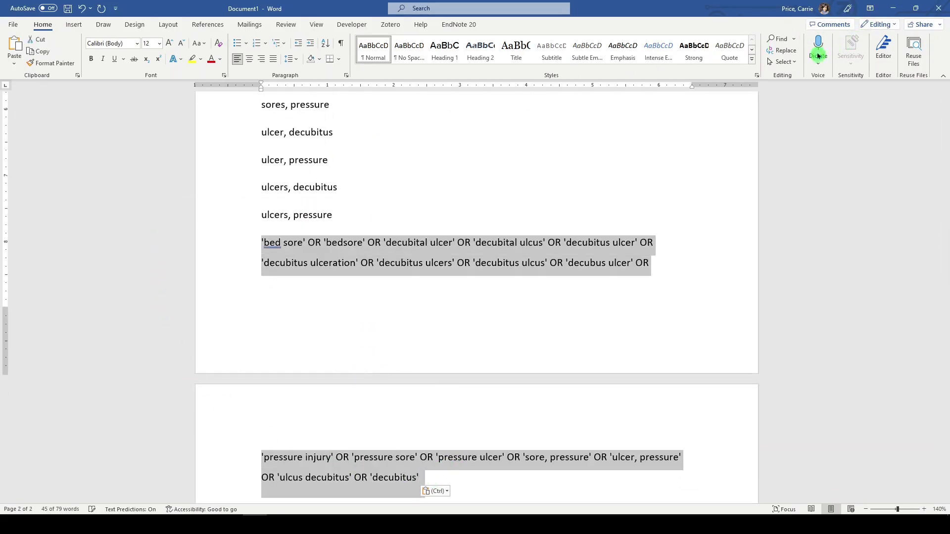
pyautogui.click(785, 51)
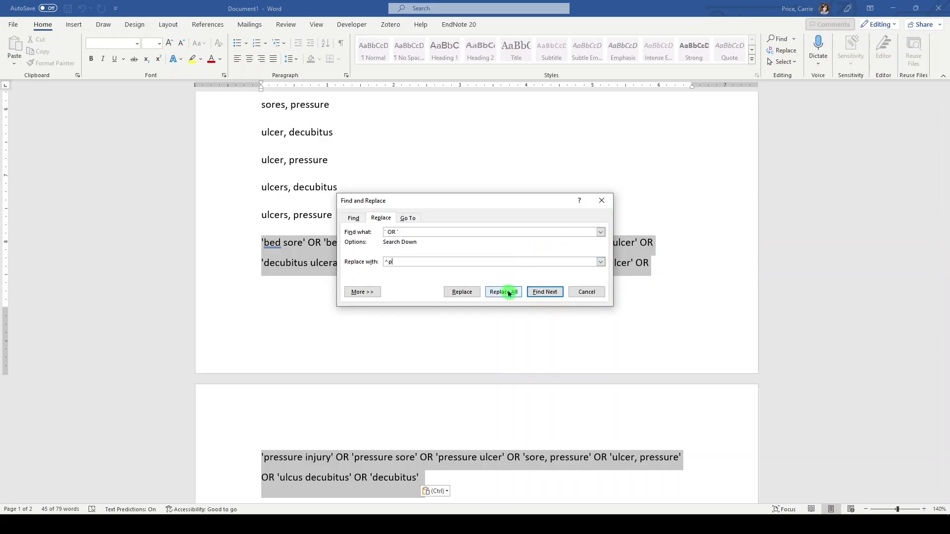
pyautogui.click(504, 291)
pyautogui.click(508, 293)
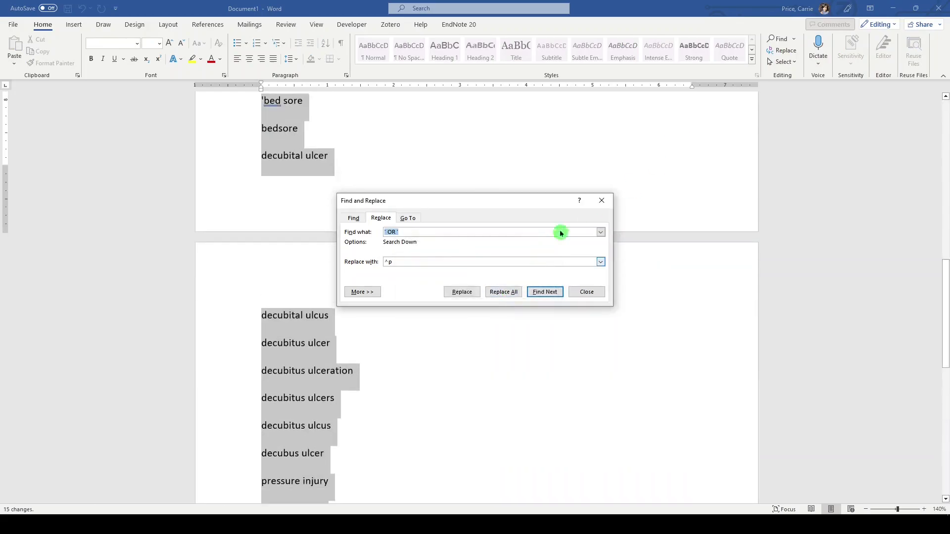
pyautogui.click(602, 200)
# Step: Delete the stray apostrophe before 'bed sore'
pyautogui.scroll(3, 388, 246)
pyautogui.click(286, 198)
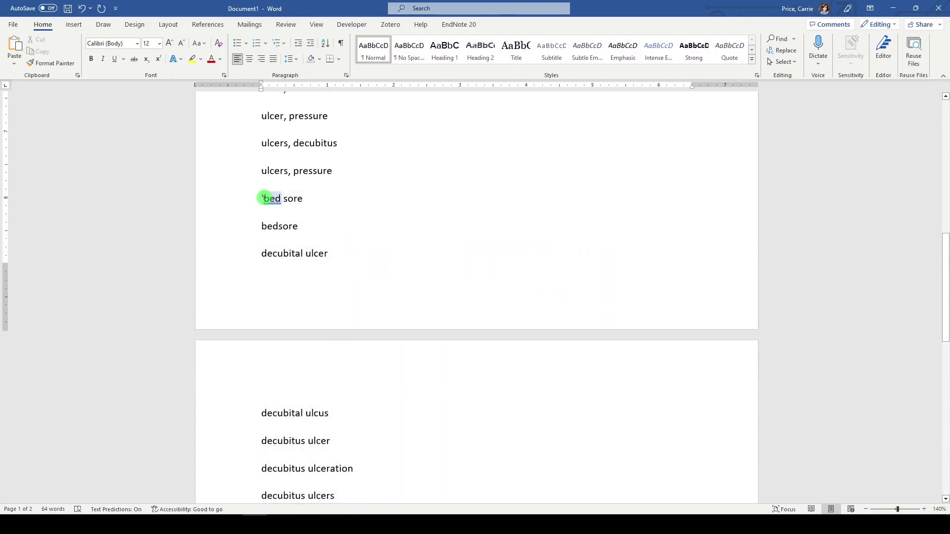
pyautogui.click(262, 198)
pyautogui.press('BackSpace')
# Step: Start a new pressure necrosis term on a line after decubitus
pyautogui.scroll(-6, 363, 276)
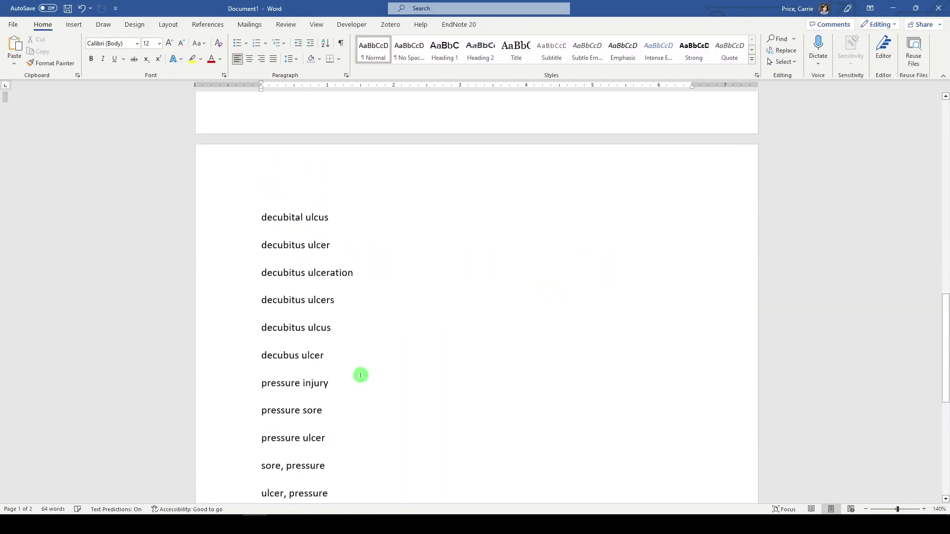
pyautogui.scroll(-4, 360, 375)
pyautogui.click(361, 388)
pyautogui.press('Return')
pyautogui.write('pres')
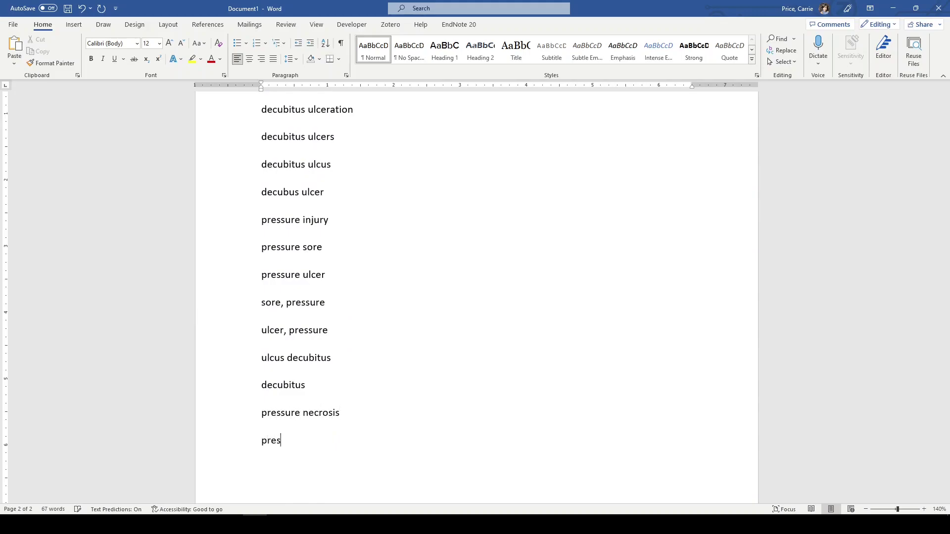
# Step: Finish the pressure necrosis line and sort the whole term list alphabetically
pyautogui.write('re necroses')
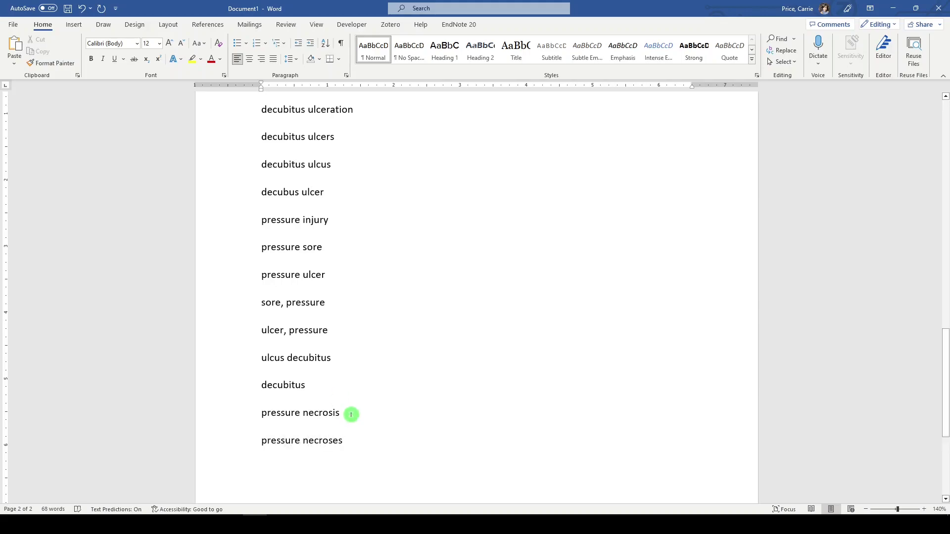
pyautogui.scroll(1, 352, 414)
pyautogui.scroll(-2, 358, 431)
pyautogui.moveTo(346, 409); pyautogui.dragTo(201, 255)
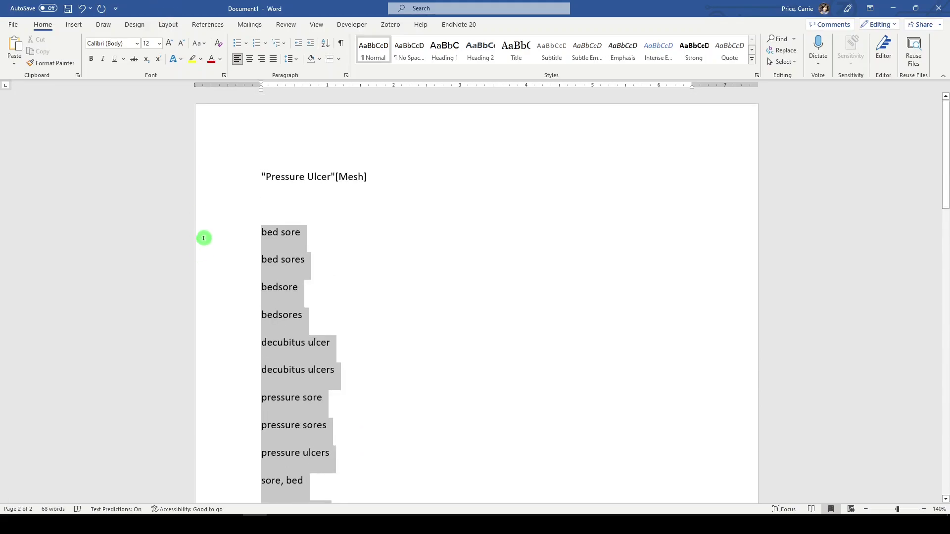
pyautogui.click(326, 46)
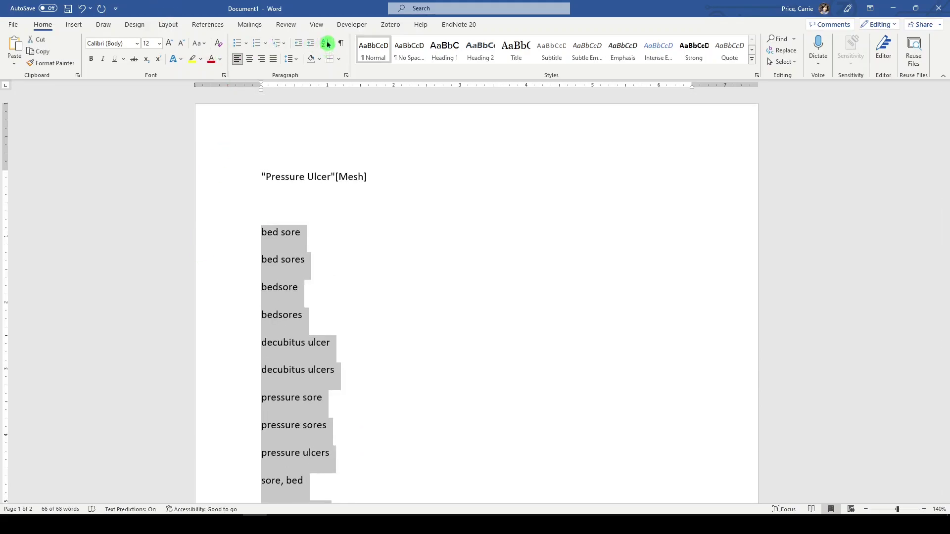
pyautogui.click(505, 316)
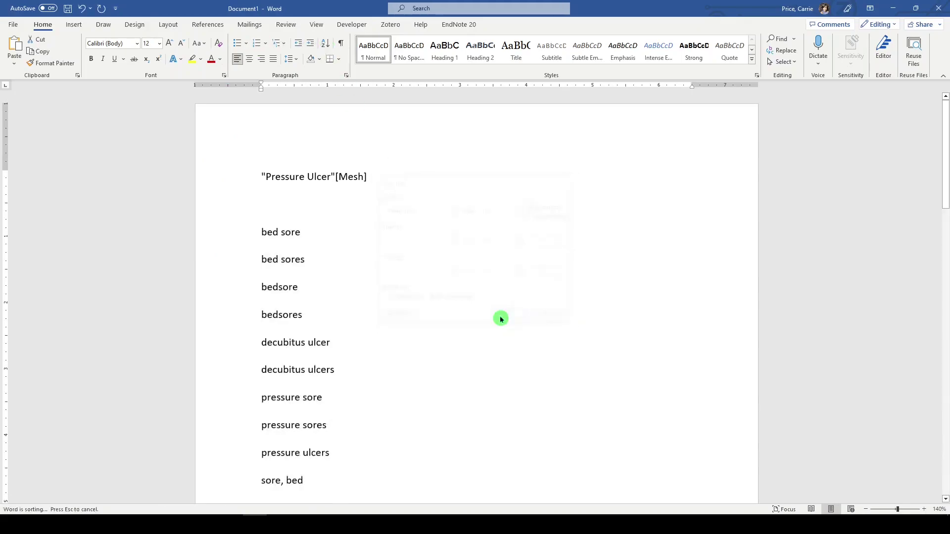
# Step: Delete the duplicate bed sore and bedsore lines and the decubital ulcus line
pyautogui.scroll(-2, 465, 313)
pyautogui.click(346, 257)
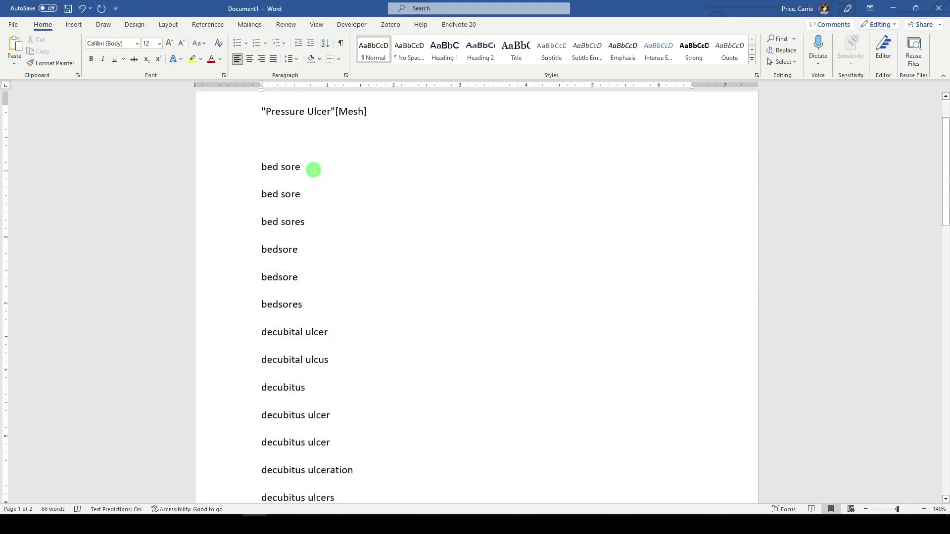
pyautogui.moveTo(314, 169); pyautogui.dragTo(240, 167)
pyautogui.press('Delete')
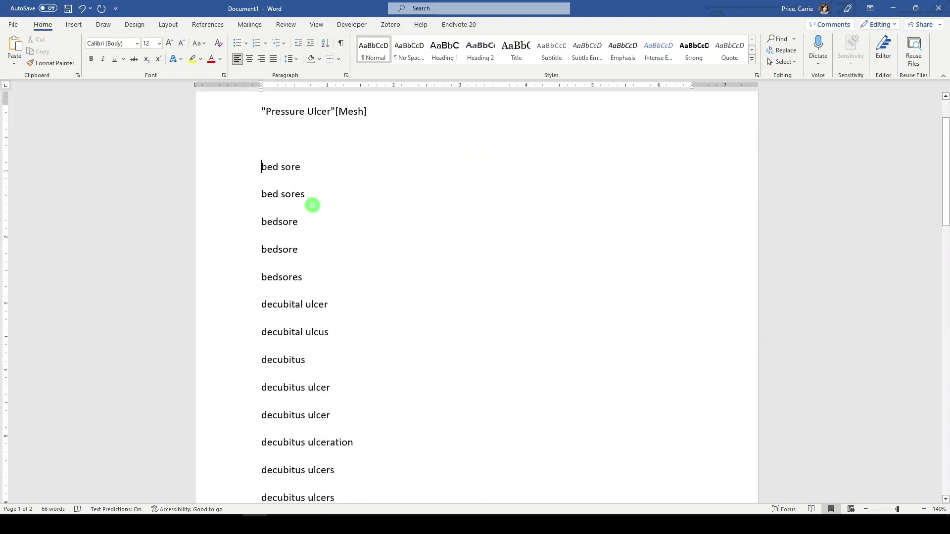
pyautogui.moveTo(310, 252); pyautogui.dragTo(238, 257)
pyautogui.press('Delete')
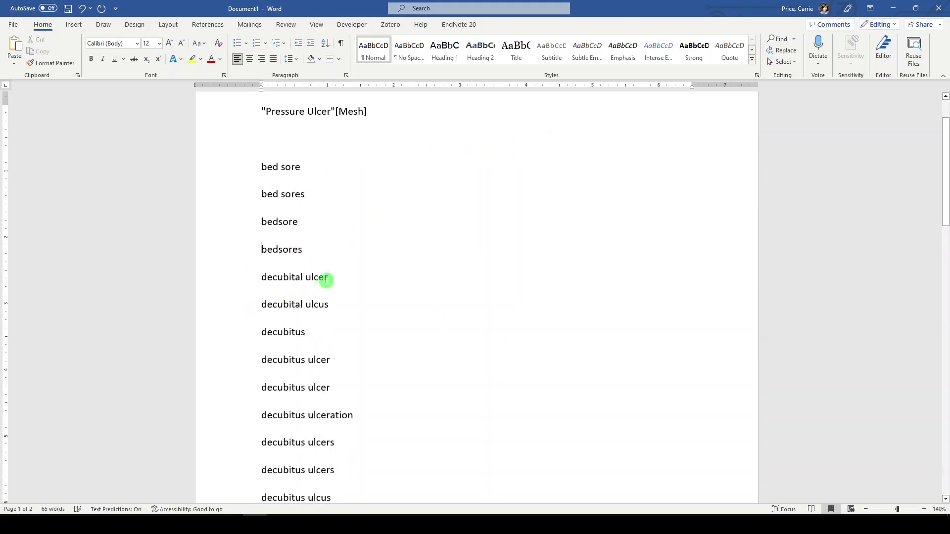
pyautogui.moveTo(335, 307); pyautogui.dragTo(240, 300)
pyautogui.press('Delete')
# Step: Trim terms to decubital and decubus, drop decubitus ulcer variants, and add a line after pressure injury
pyautogui.click(330, 278)
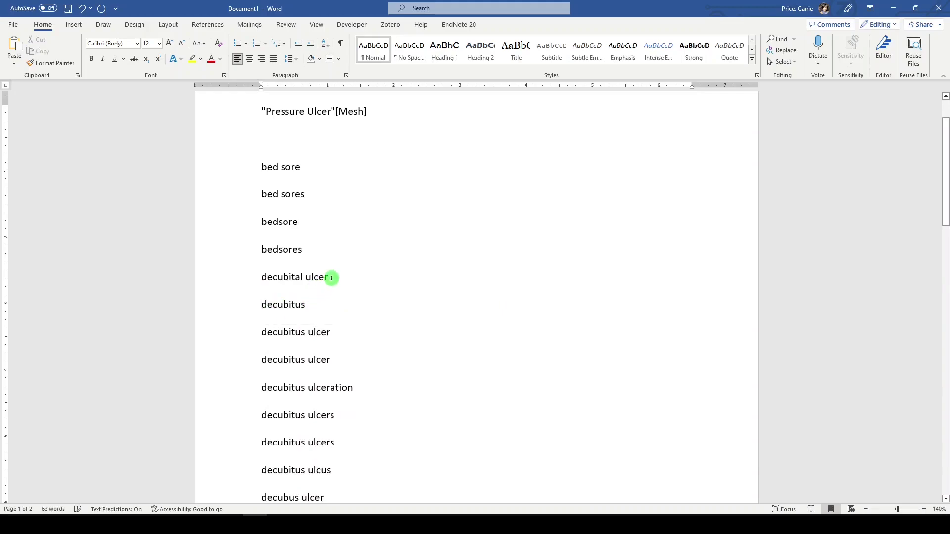
pyautogui.press('BackSpace')
pyautogui.press('BackSpace')
pyautogui.press('BackSpace')
pyautogui.press('BackSpace')
pyautogui.press('BackSpace')
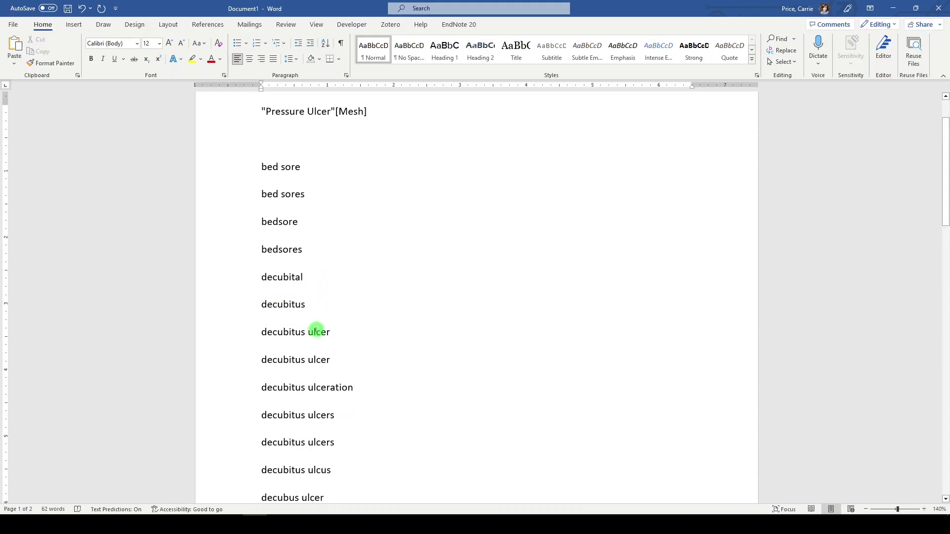
pyautogui.moveTo(269, 333); pyautogui.dragTo(351, 356)
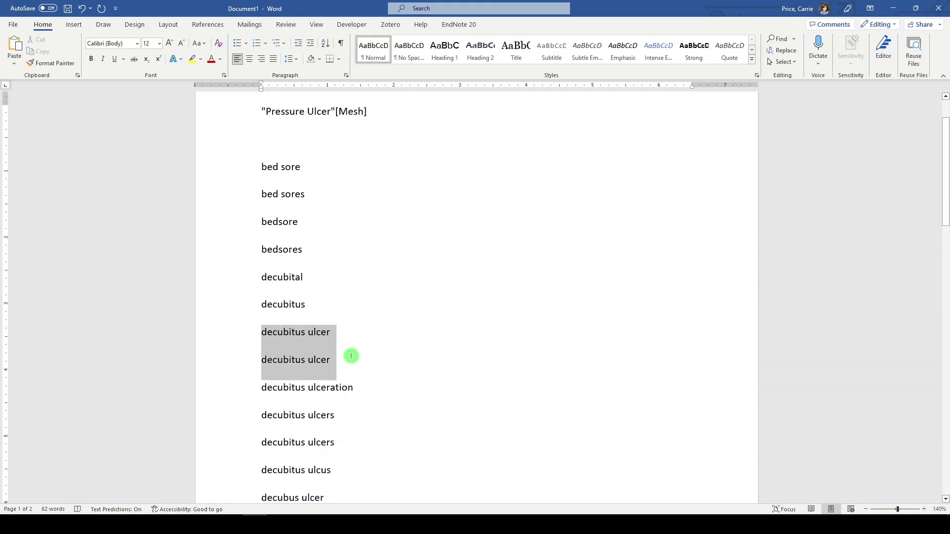
pyautogui.press('Delete')
pyautogui.moveTo(270, 333); pyautogui.dragTo(380, 412)
pyautogui.press('Delete')
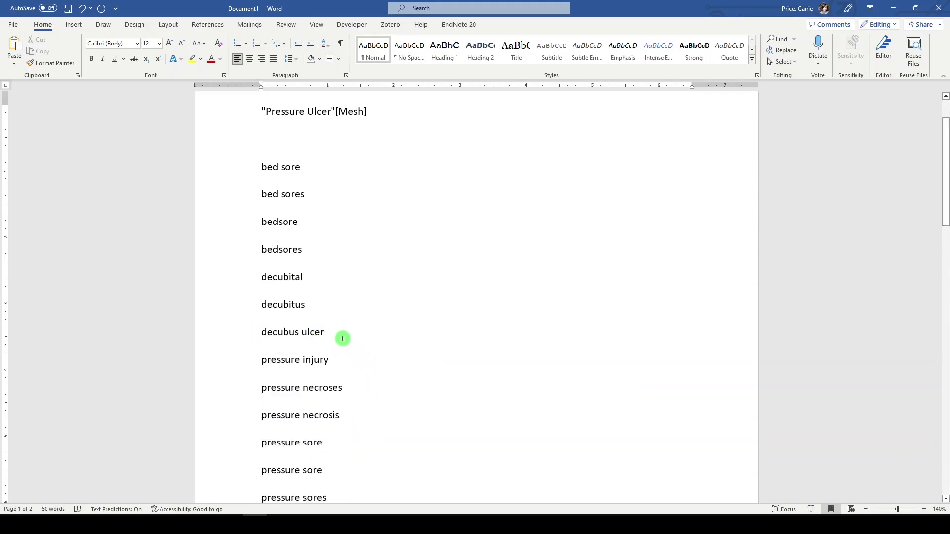
pyautogui.moveTo(340, 337); pyautogui.dragTo(302, 333)
pyautogui.press('Delete')
pyautogui.scroll(-1, 346, 370)
pyautogui.press('Return')
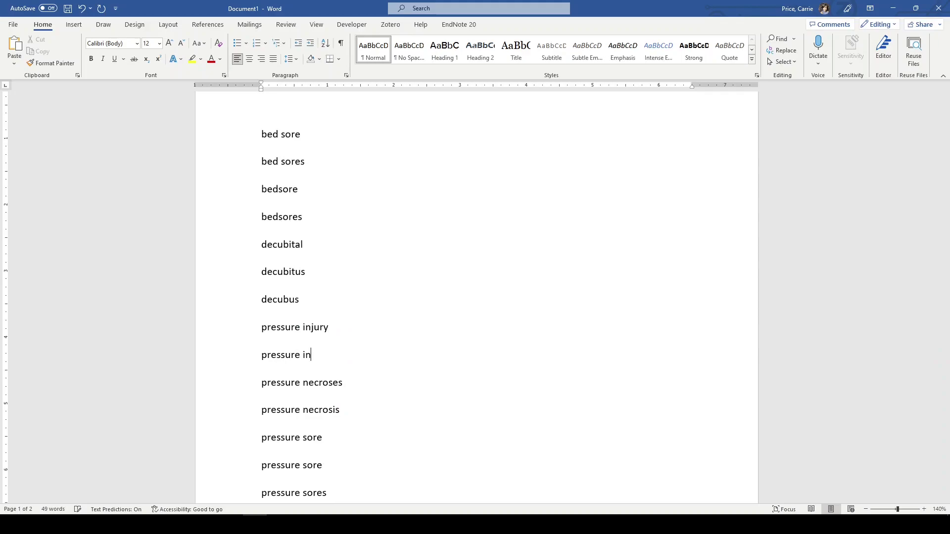
# Step: Delete the duplicate pressure sore line and the inverted terms from 'sore, bed' onward
pyautogui.scroll(-1, 354, 337)
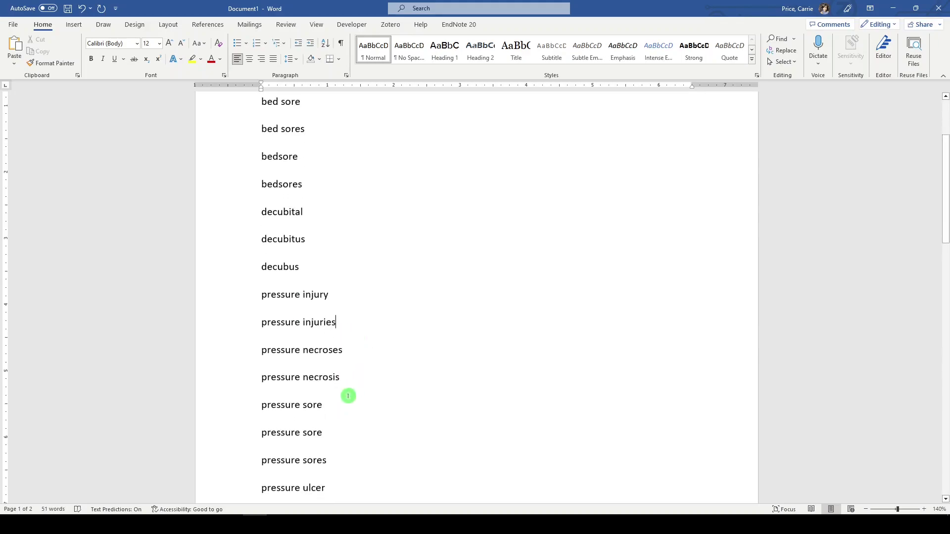
pyautogui.moveTo(329, 433); pyautogui.dragTo(258, 447)
pyautogui.press('Delete')
pyautogui.scroll(-2, 344, 433)
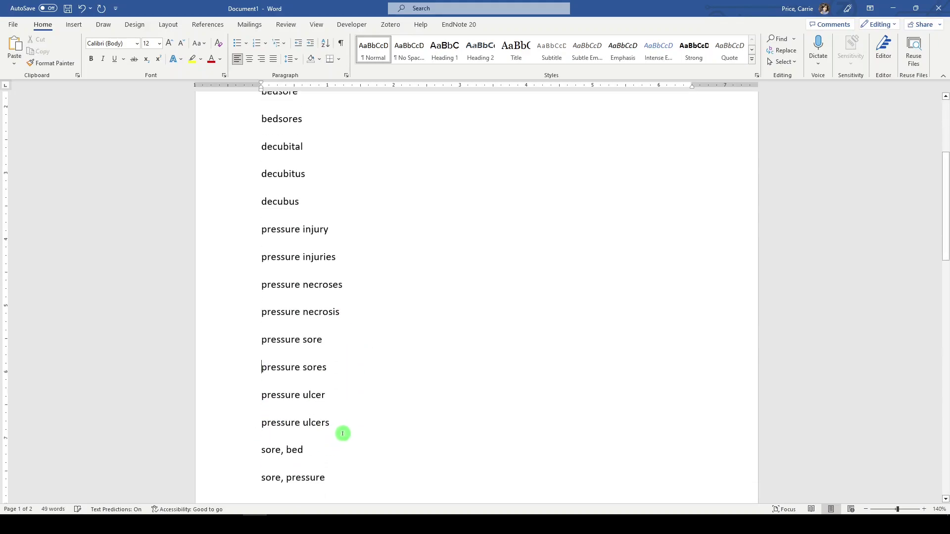
pyautogui.scroll(-1, 345, 419)
pyautogui.scroll(-3, 284, 413)
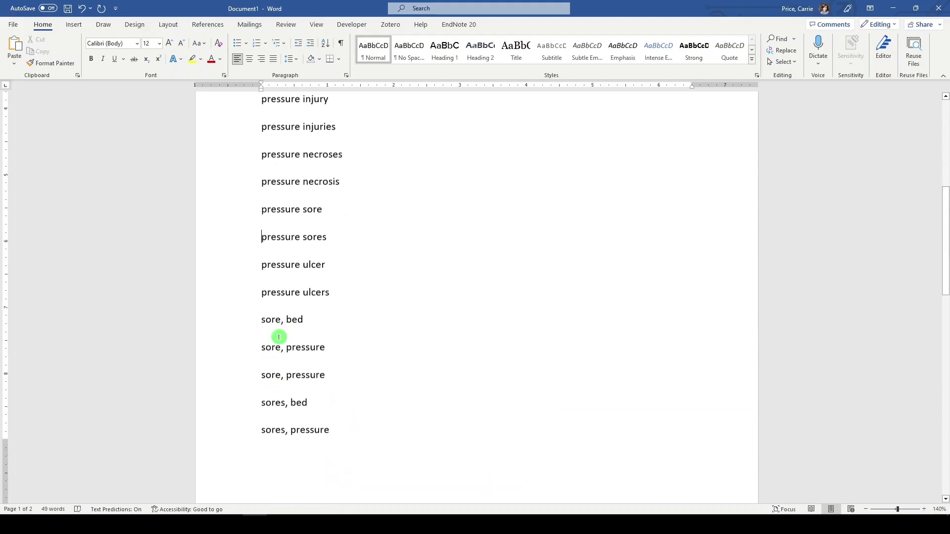
pyautogui.moveTo(265, 321); pyautogui.dragTo(363, 279)
pyautogui.press('Delete')
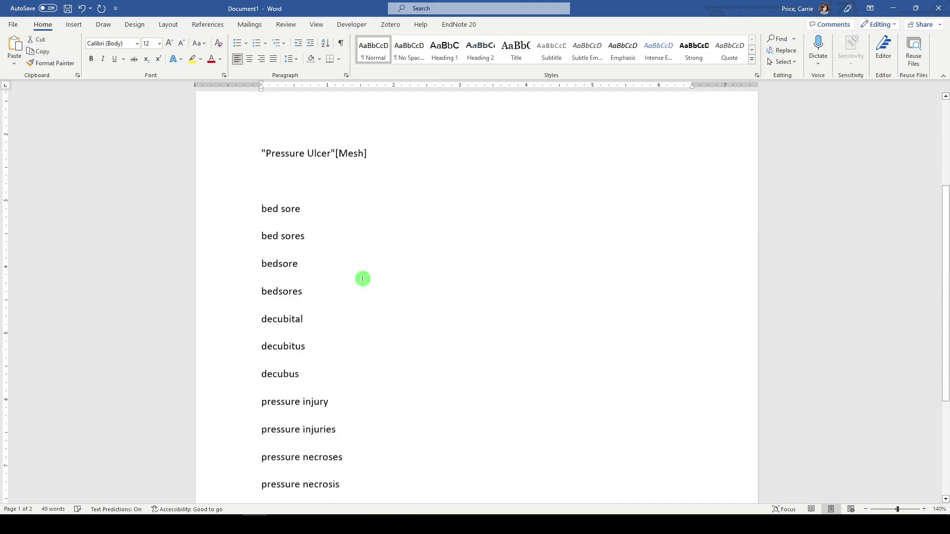
# Step: Remove the 'ulcus decubitus' line and the leftover empty line
pyautogui.scroll(-5, 363, 327)
pyautogui.moveTo(346, 380); pyautogui.dragTo(244, 390)
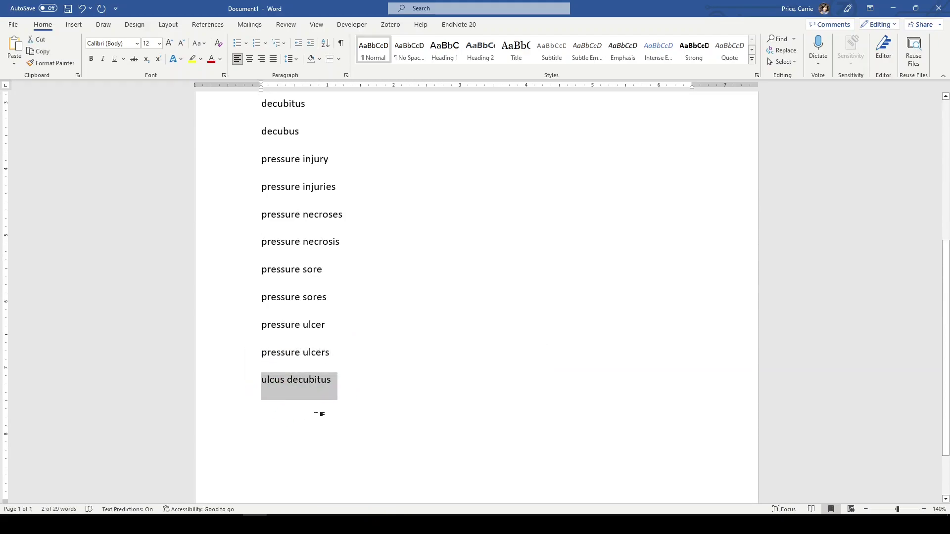
pyautogui.press('Delete')
pyautogui.press('BackSpace')
# Step: Select the synonym list from bed sore through pressure ulcers
pyautogui.scroll(2, 325, 416)
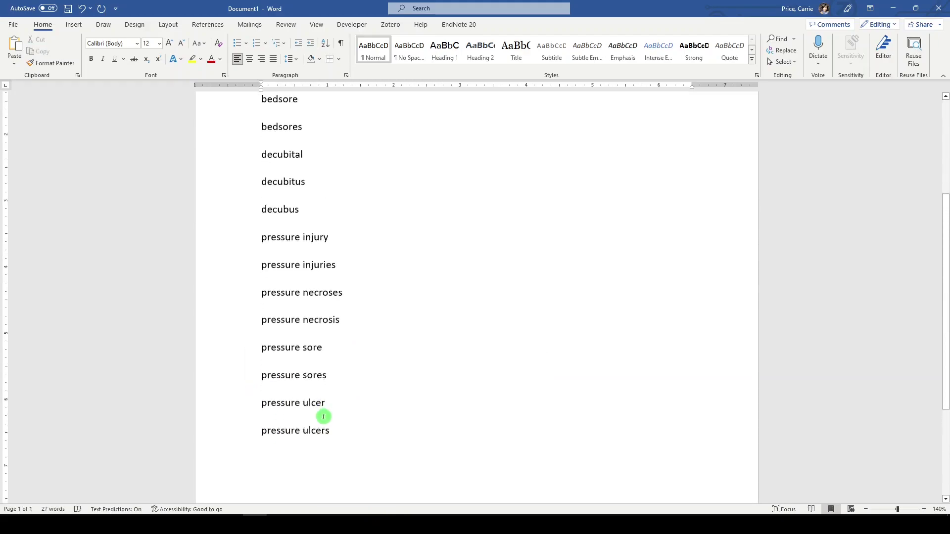
pyautogui.scroll(3, 371, 427)
pyautogui.scroll(-2, 346, 421)
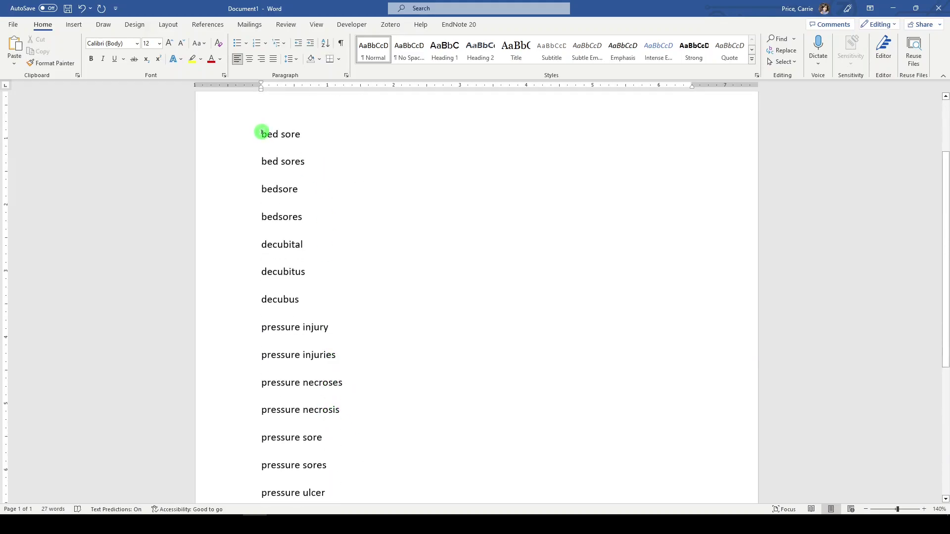
pyautogui.click(262, 134)
pyautogui.moveTo(262, 133); pyautogui.dragTo(388, 429)
pyautogui.scroll(5, 645, 270)
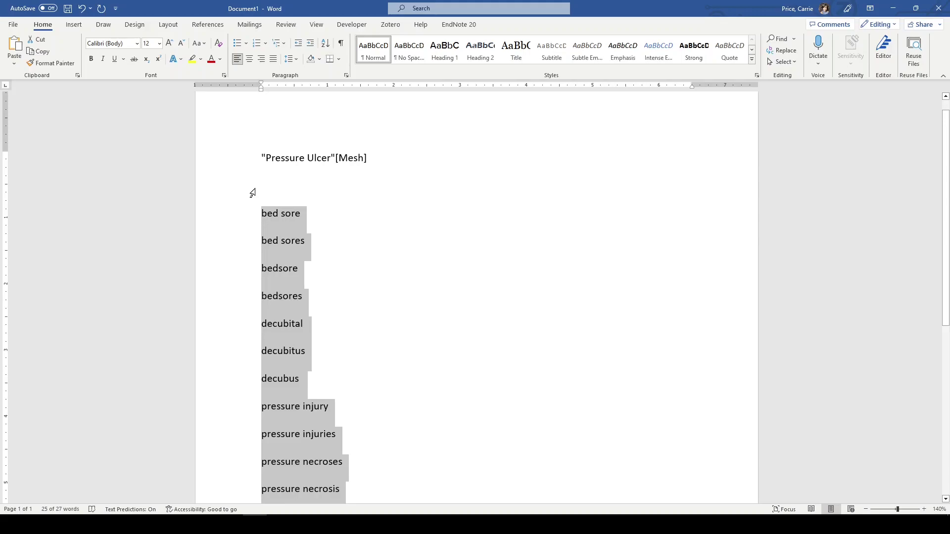
# Step: Replace every paragraph mark (^p) in the selected list with the "[tw] OR " joiner
pyautogui.click(258, 188)
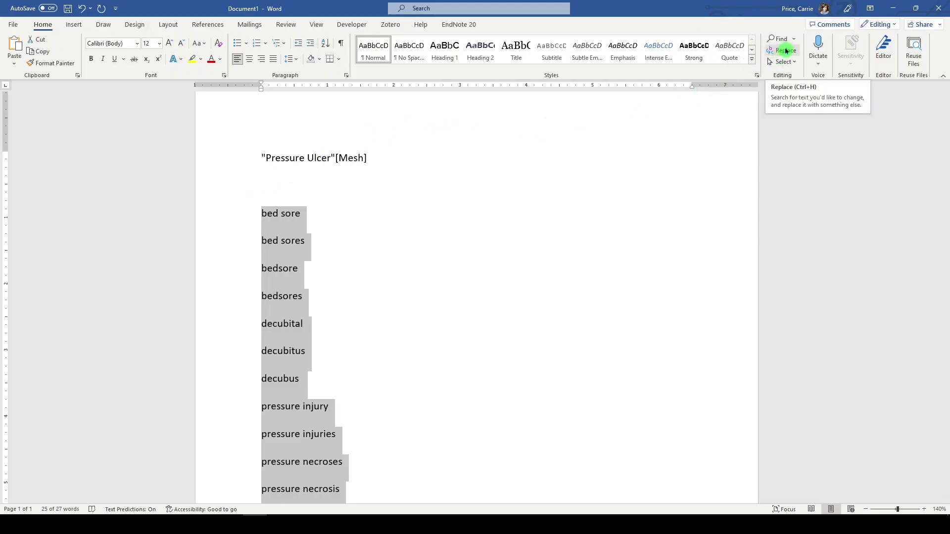
pyautogui.click(786, 50)
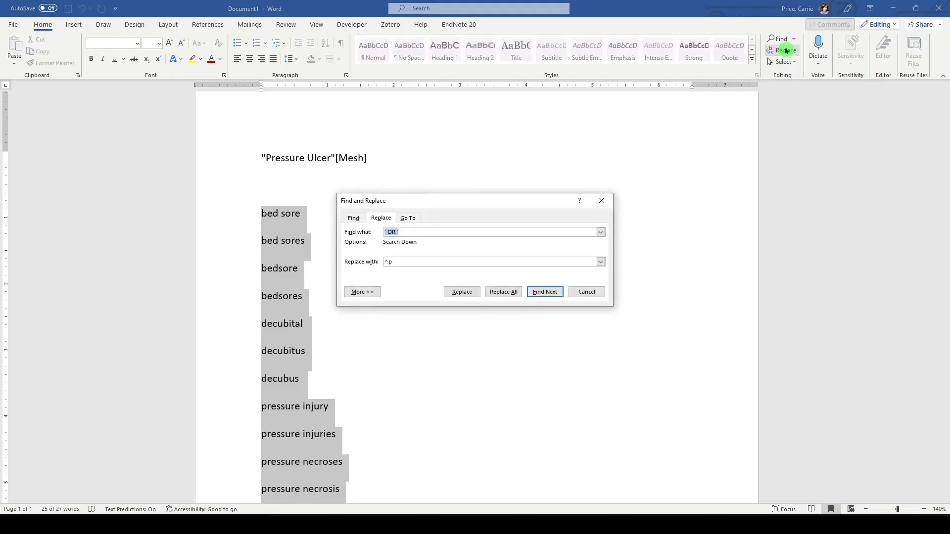
pyautogui.write('^p')
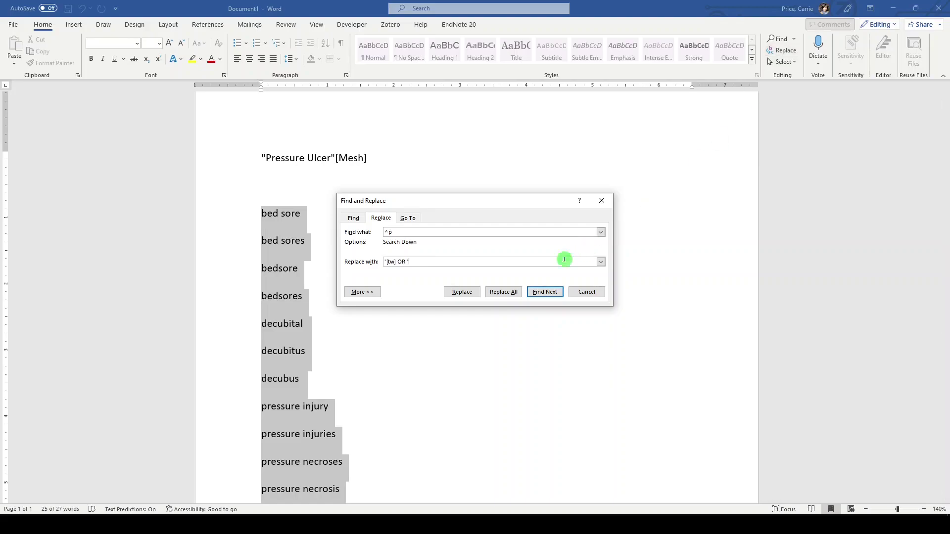
pyautogui.click(519, 292)
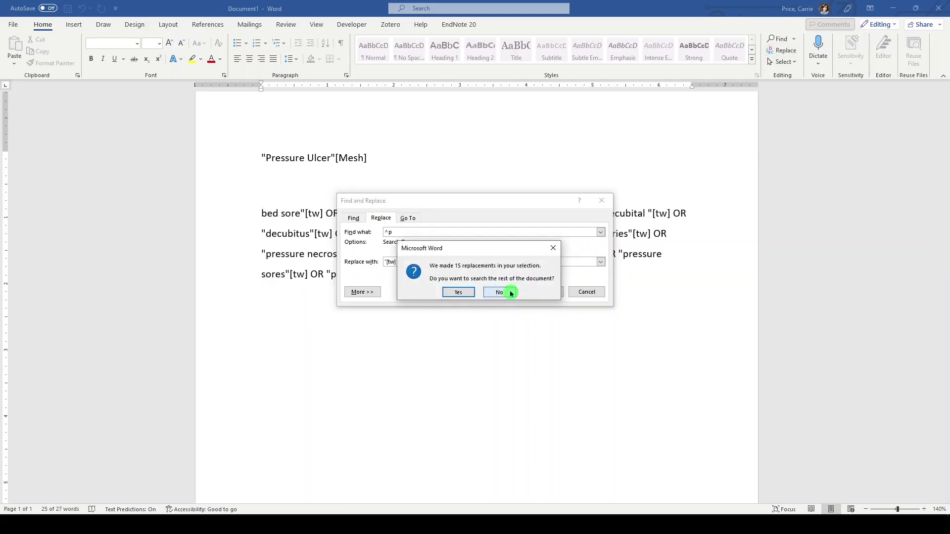
pyautogui.click(500, 292)
pyautogui.click(601, 200)
# Step: Delete the stray trailing OR and quote at the end of the string
pyautogui.click(574, 209)
pyautogui.scroll(1, 574, 209)
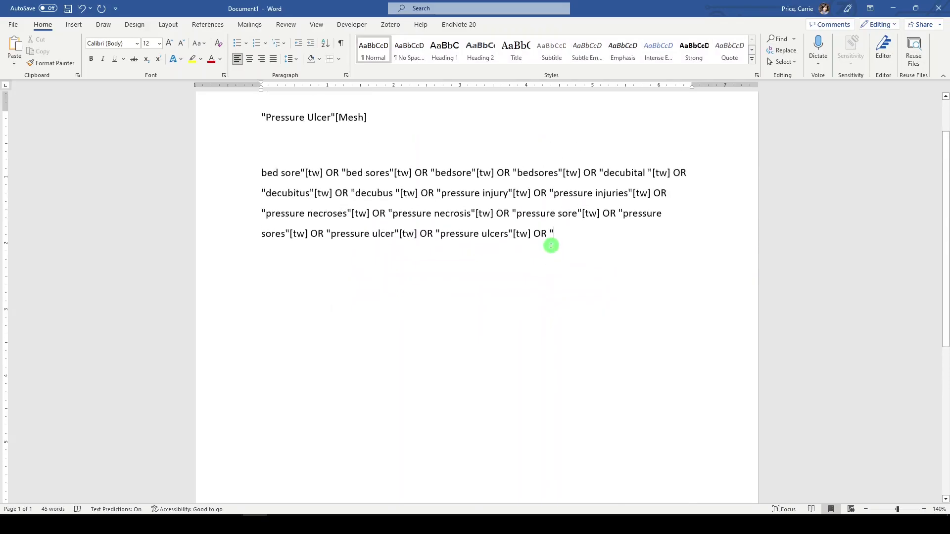
pyautogui.moveTo(555, 237); pyautogui.dragTo(535, 239)
pyautogui.press('Delete')
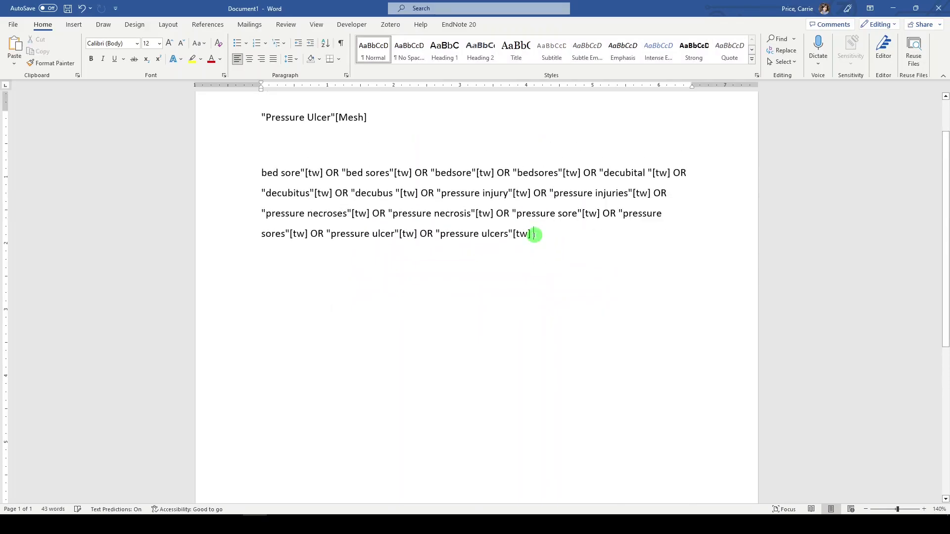
# Step: Add OR and an opening quote after "Pressure Ulcer"[Mesh], joining the synonyms onto one line
pyautogui.scroll(2, 467, 187)
pyautogui.click(394, 174)
pyautogui.write('OR')
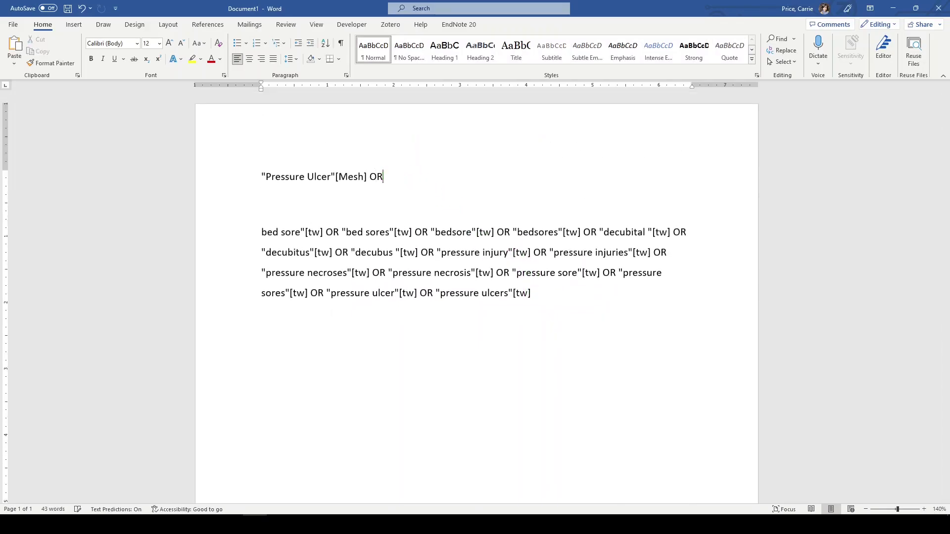
pyautogui.press('Delete')
pyautogui.press('Delete')
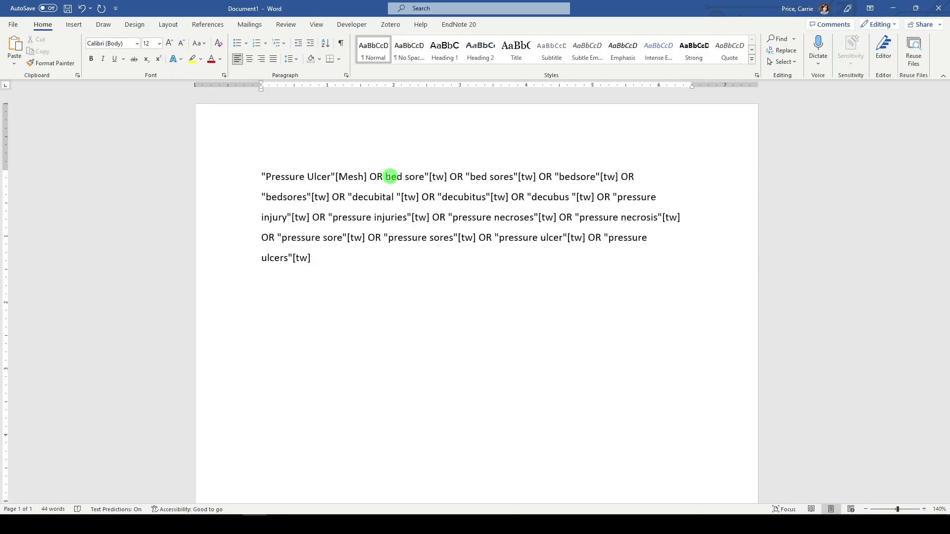
pyautogui.write('"')
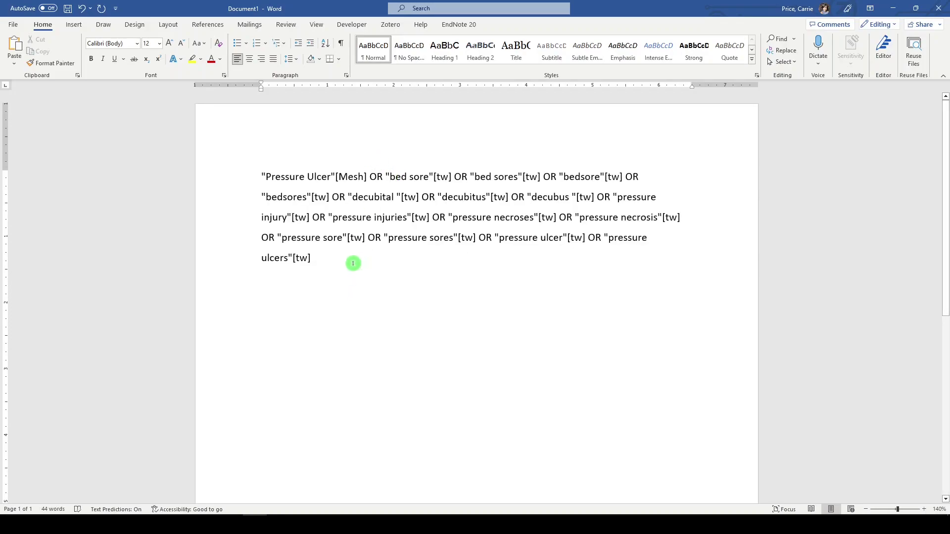
pyautogui.moveTo(353, 263); pyautogui.dragTo(213, 184)
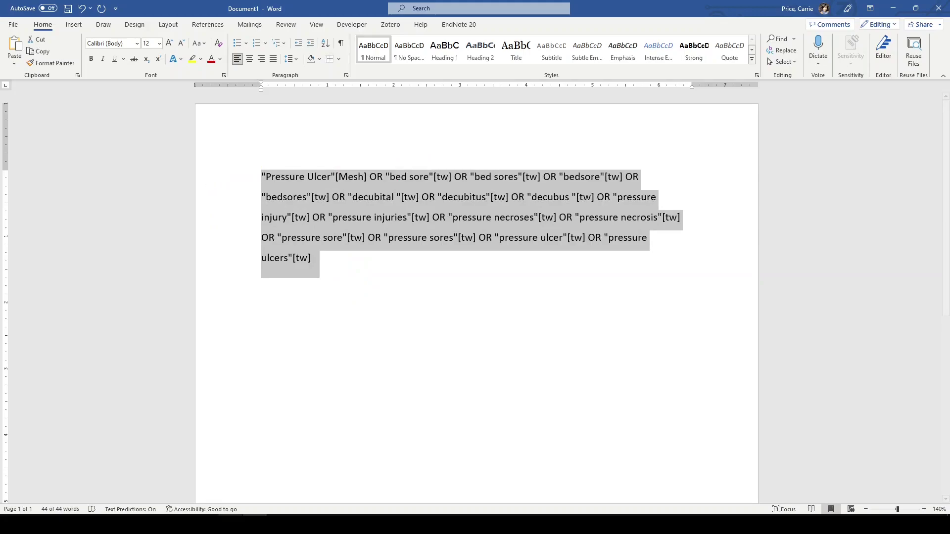
# Step: Bring Firefox to the front and load the PubMed website in a new tab
pyautogui.click(353, 514)
pyautogui.click(343, 473)
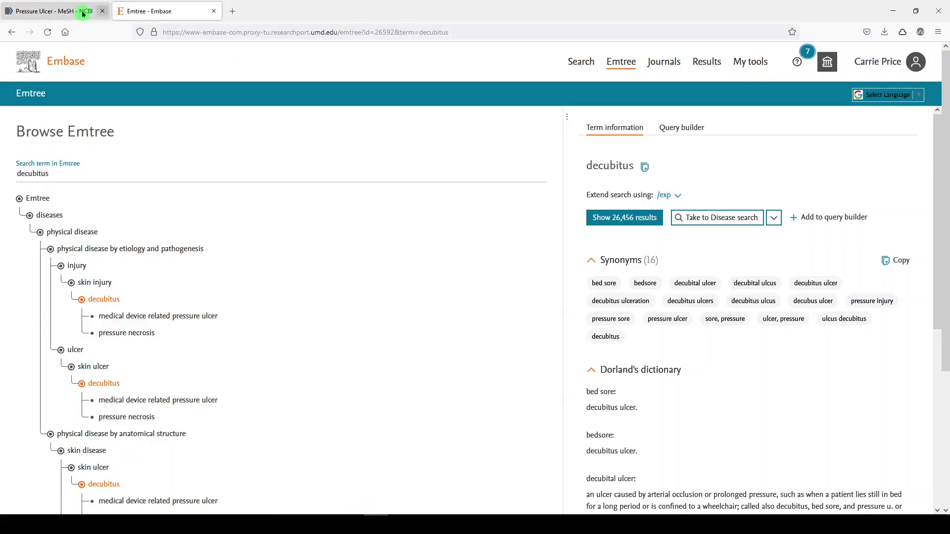
pyautogui.click(58, 12)
pyautogui.click(236, 11)
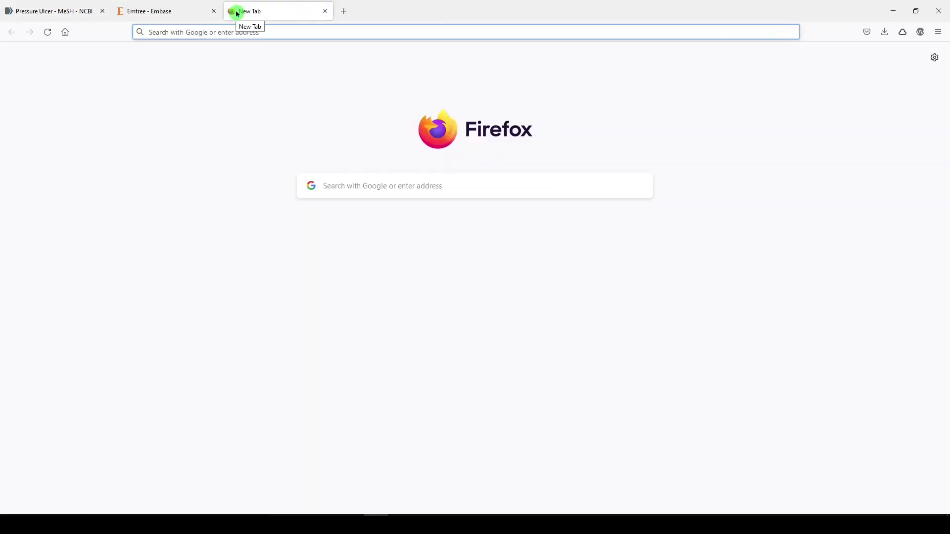
pyautogui.write('pubmed.ncbi.nlm.nih.gov')
pyautogui.press('Return')
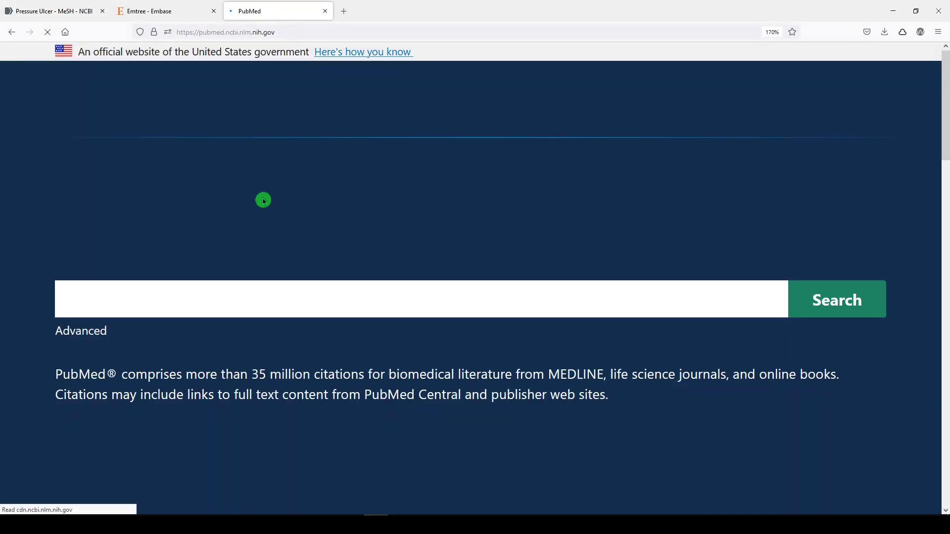
# Step: Paste the combined search string into PubMed, run it, and scroll through the 23,166 results
pyautogui.hotkey('ctrl', 'v')
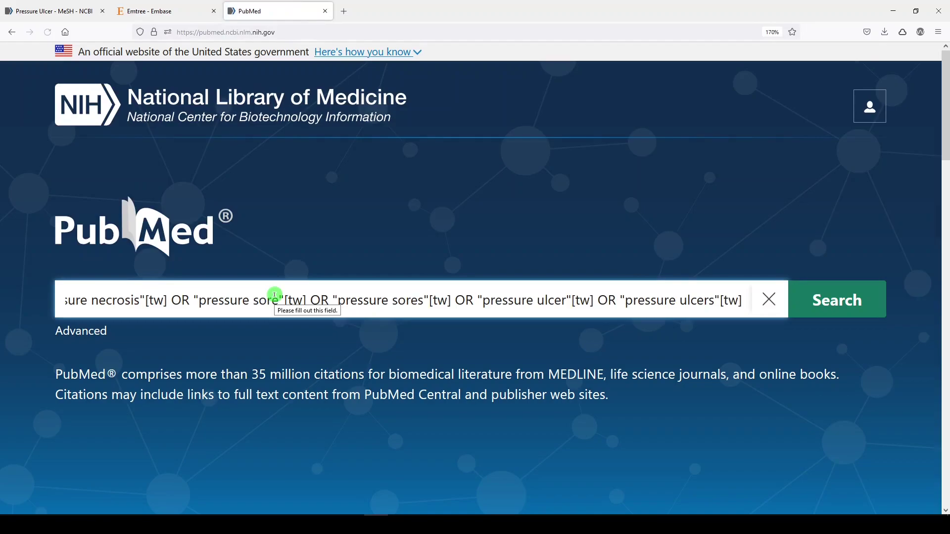
pyautogui.click(874, 306)
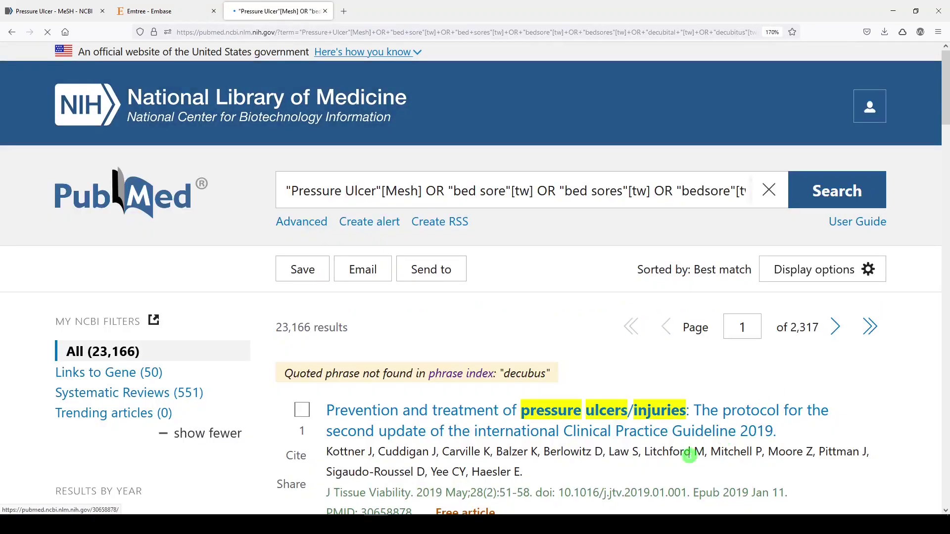
pyautogui.scroll(-3, 599, 450)
pyautogui.scroll(-3, 536, 424)
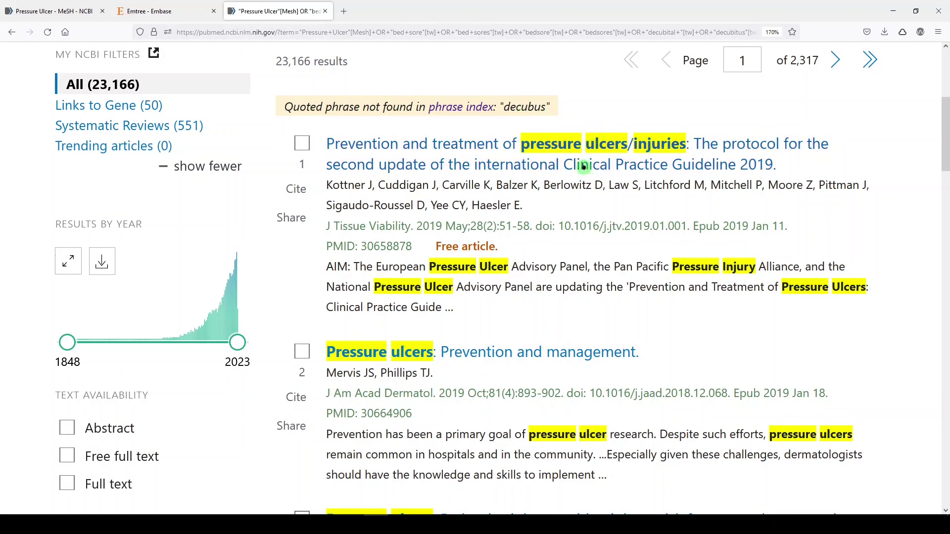
pyautogui.scroll(-3, 559, 265)
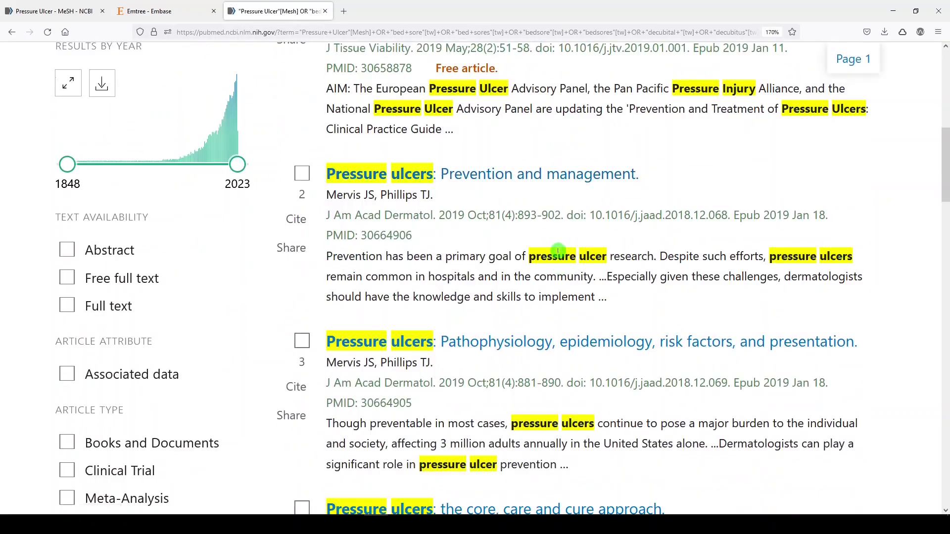
pyautogui.scroll(-5, 559, 268)
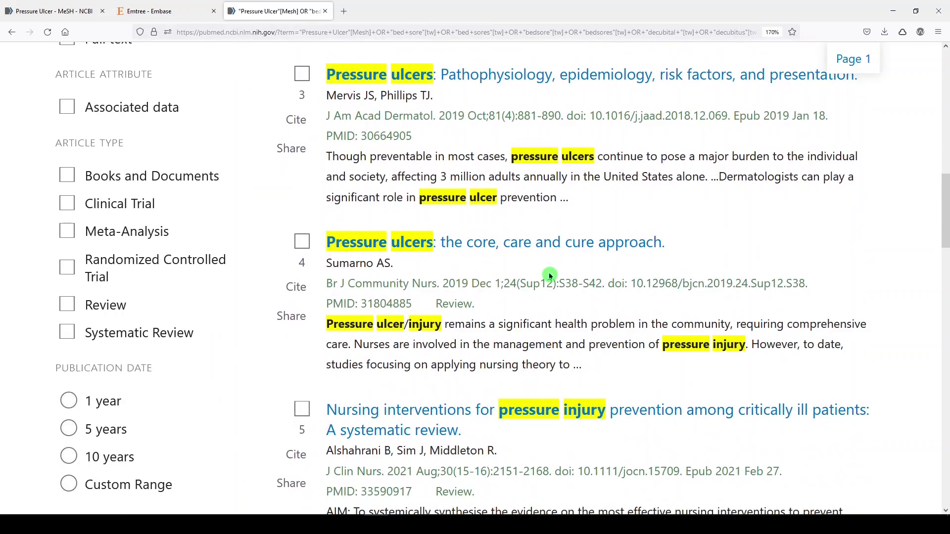
pyautogui.scroll(-7, 551, 276)
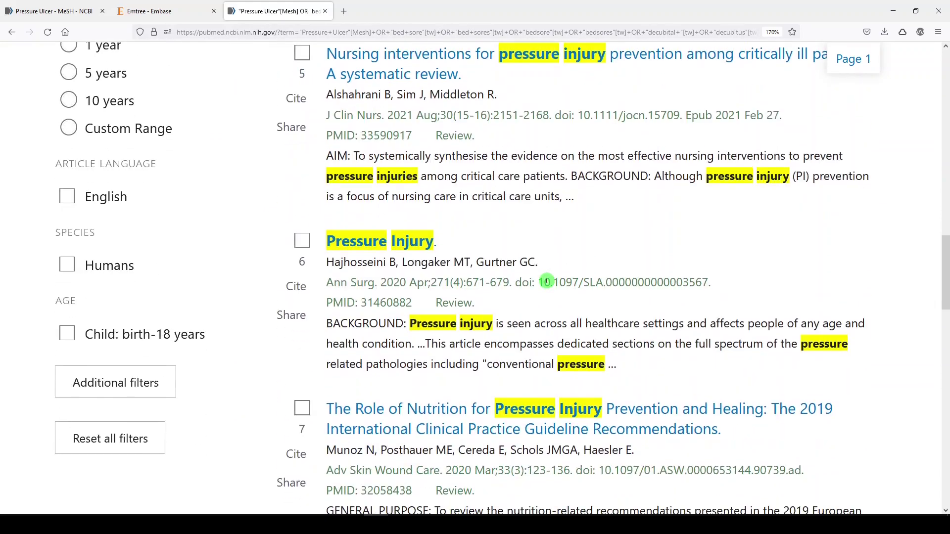
pyautogui.scroll(-2, 547, 282)
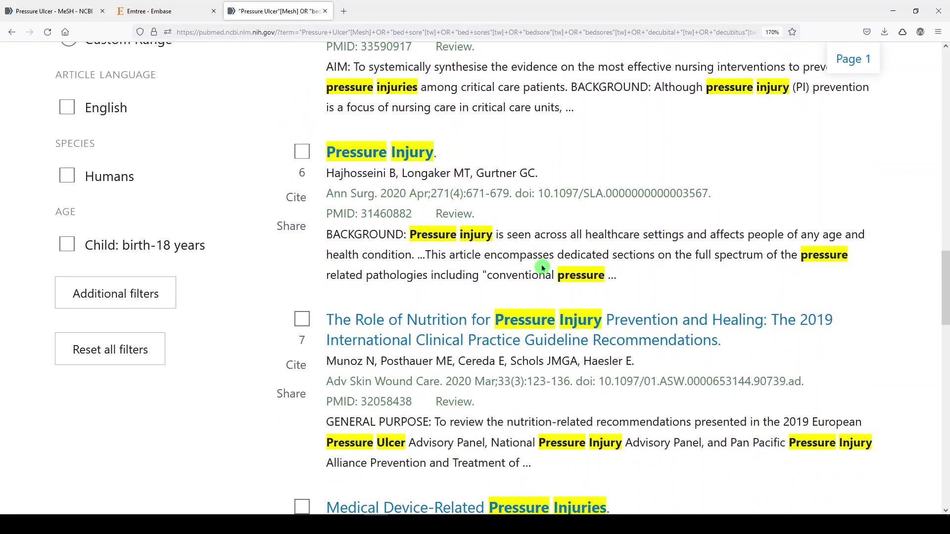
pyautogui.scroll(-4, 539, 271)
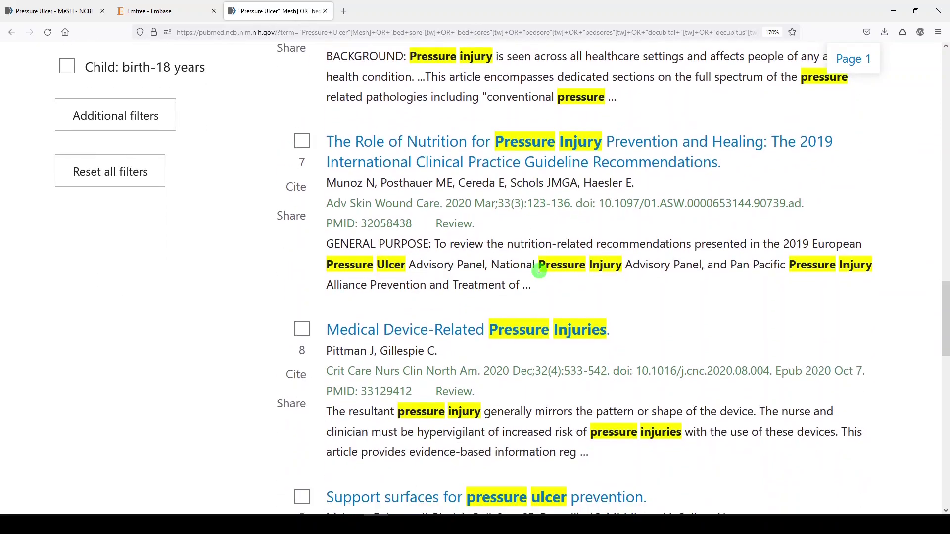
pyautogui.scroll(-2, 539, 271)
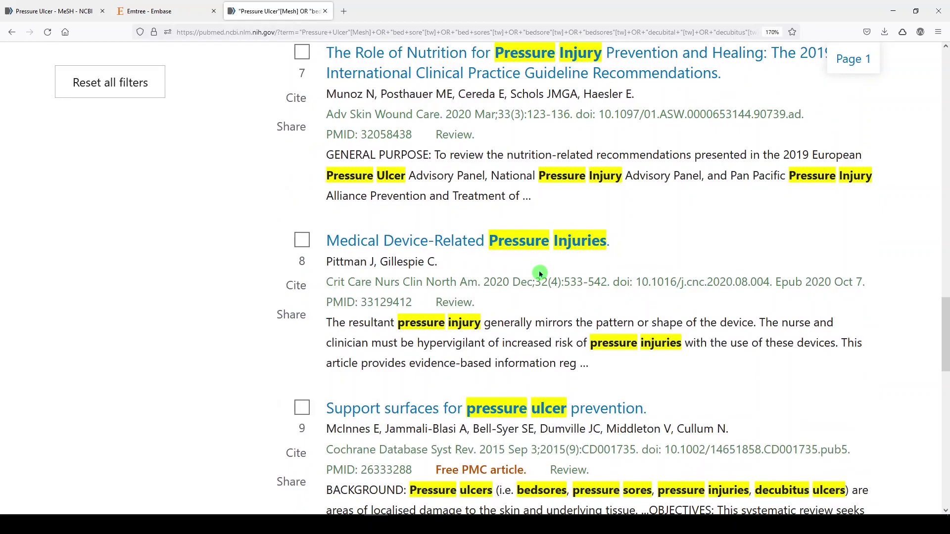